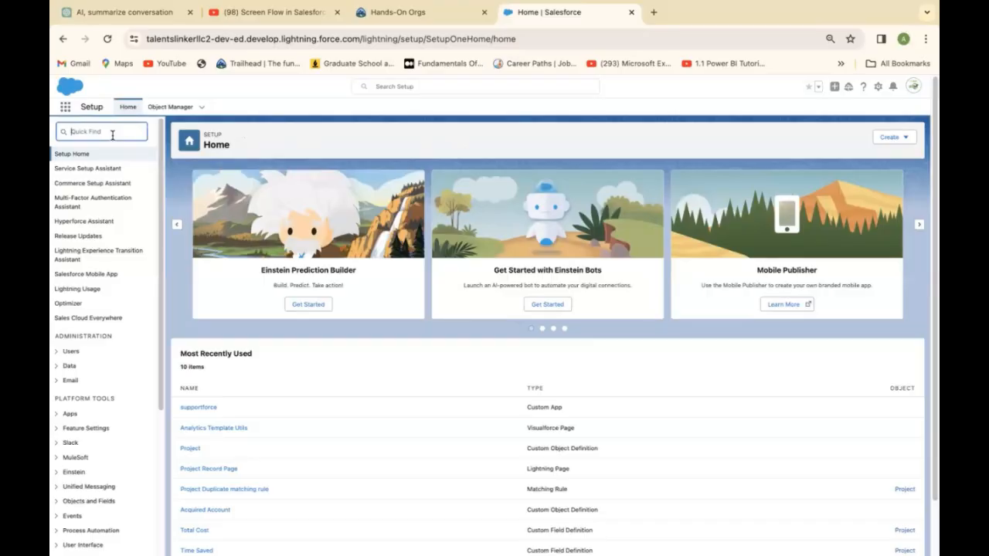
# Step: Open the Sales app, then view the available apps and the setup options for it
pyautogui.click(66, 106)
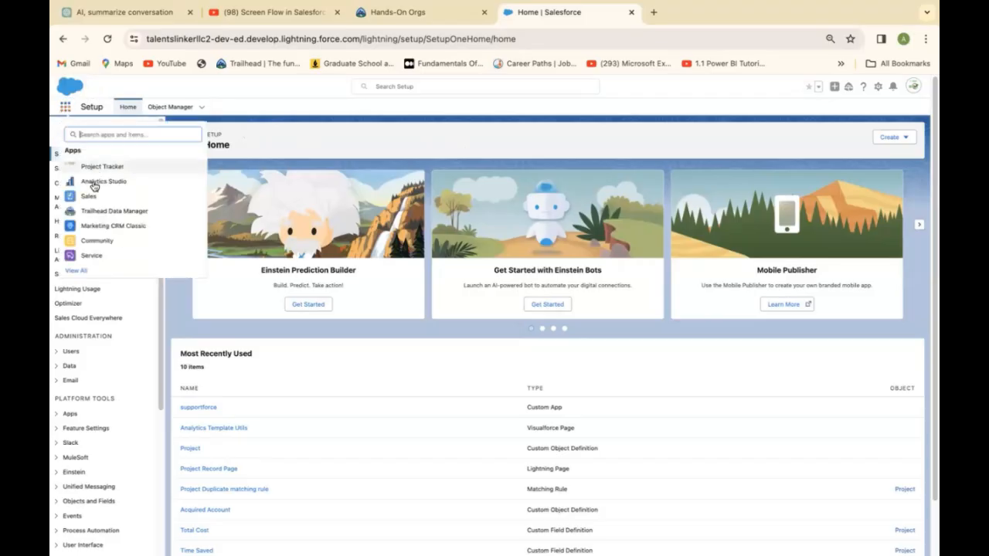
pyautogui.click(92, 198)
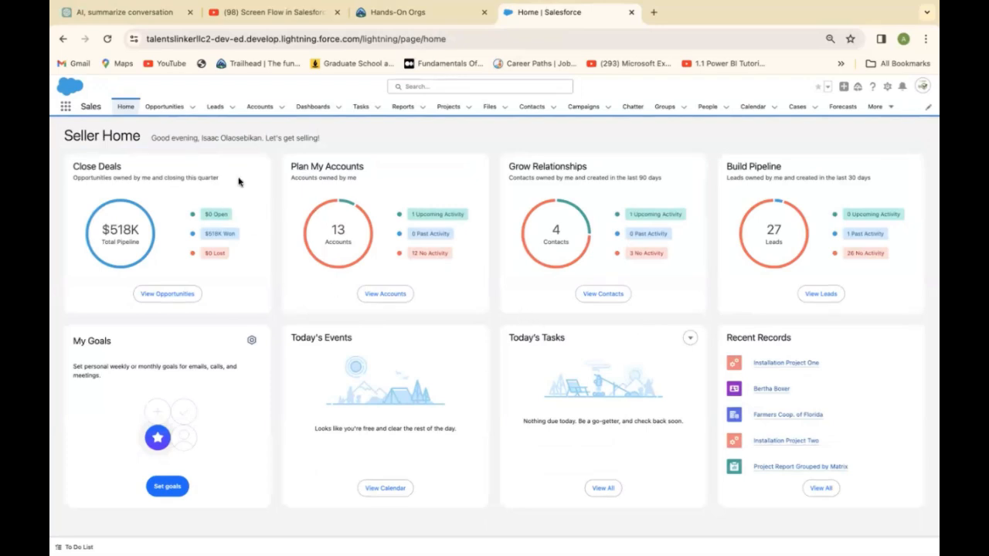
pyautogui.click(66, 107)
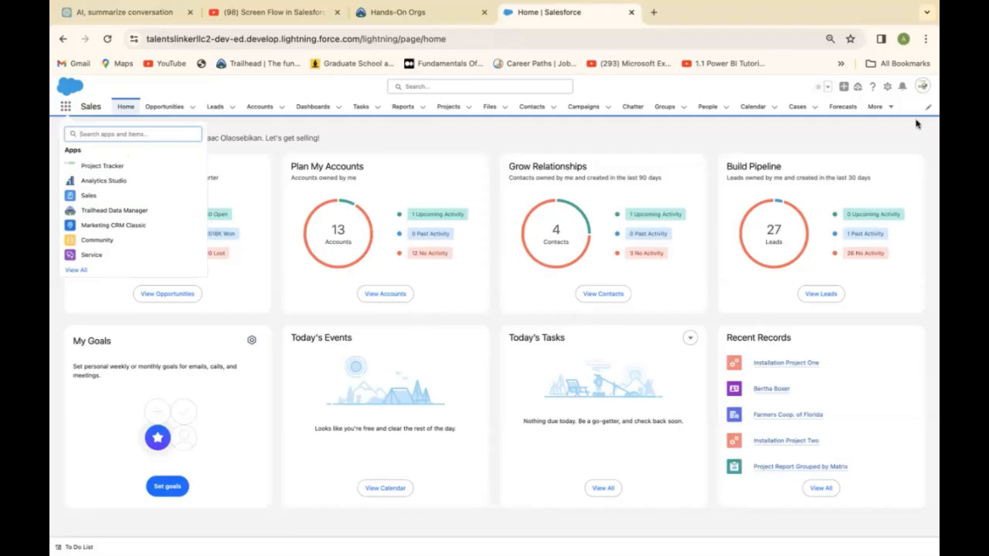
pyautogui.click(887, 91)
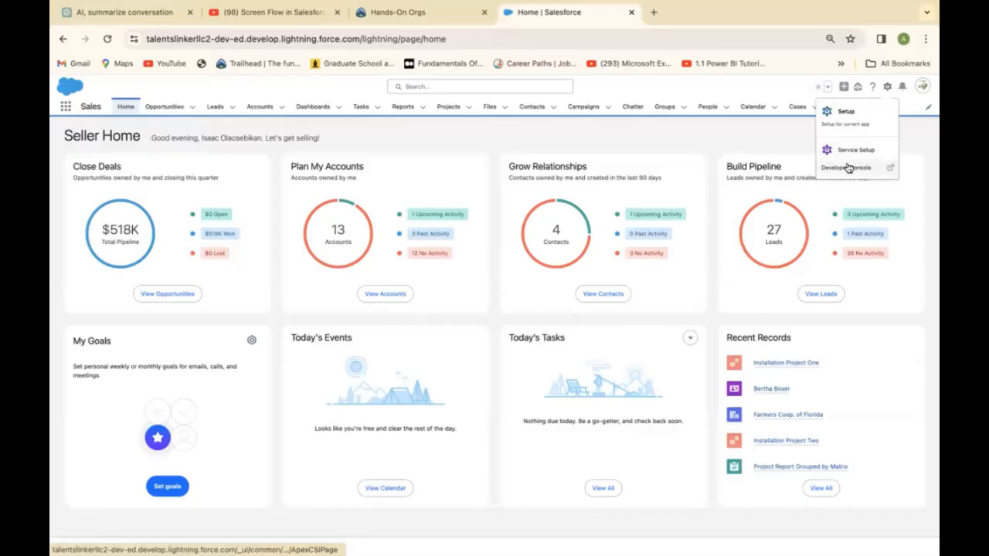
# Step: Switch to the Service app and view its setup options
pyautogui.click(66, 108)
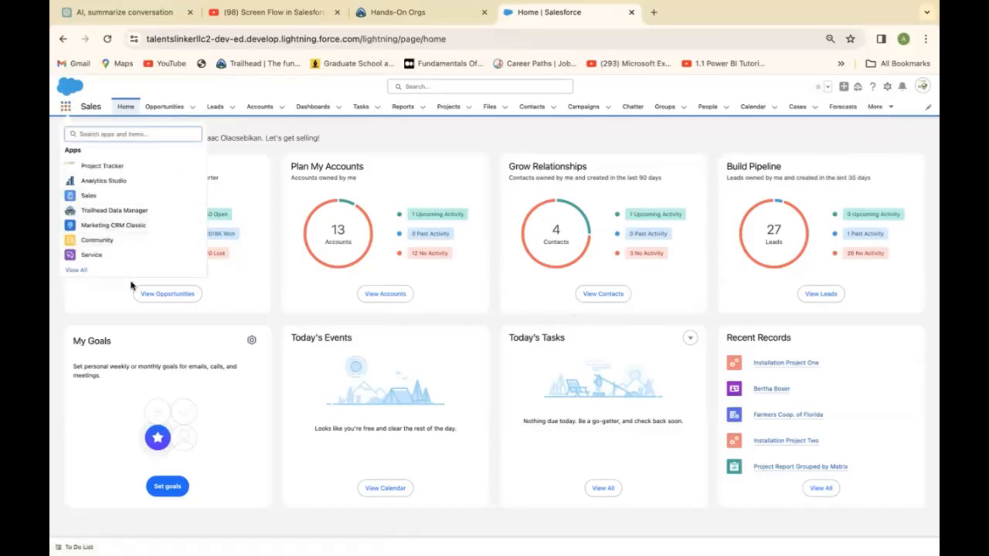
pyautogui.click(91, 256)
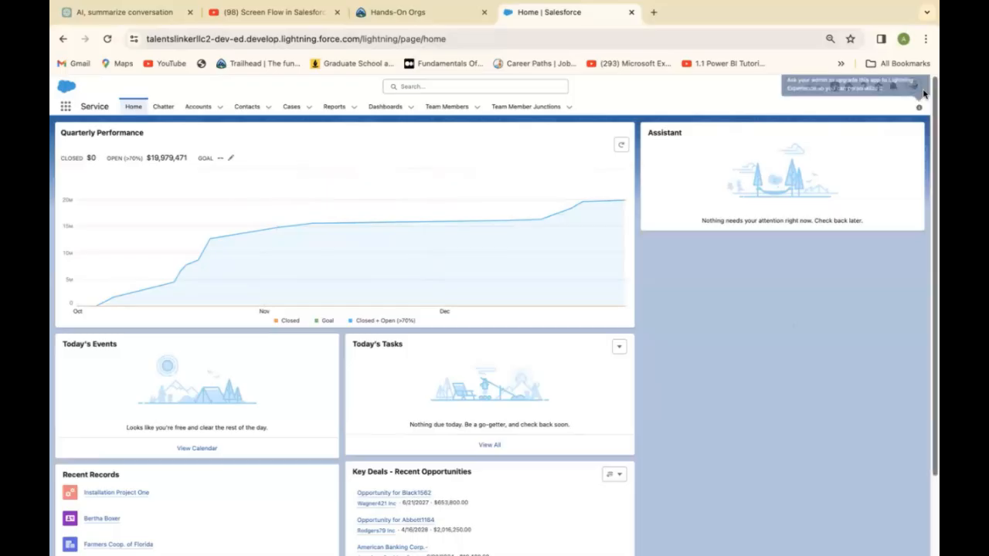
pyautogui.click(878, 87)
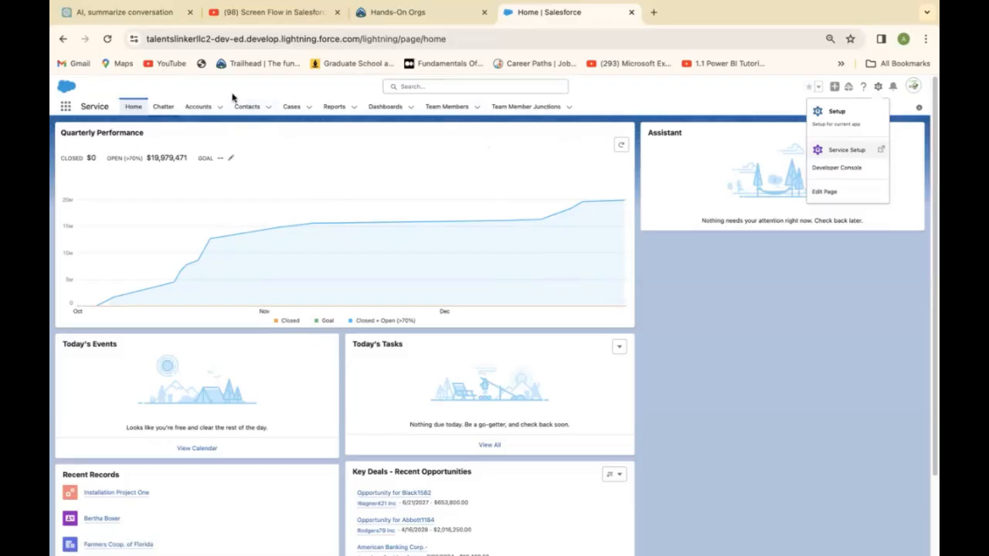
# Step: Open the Project Tracker app from the full list of apps
pyautogui.click(65, 109)
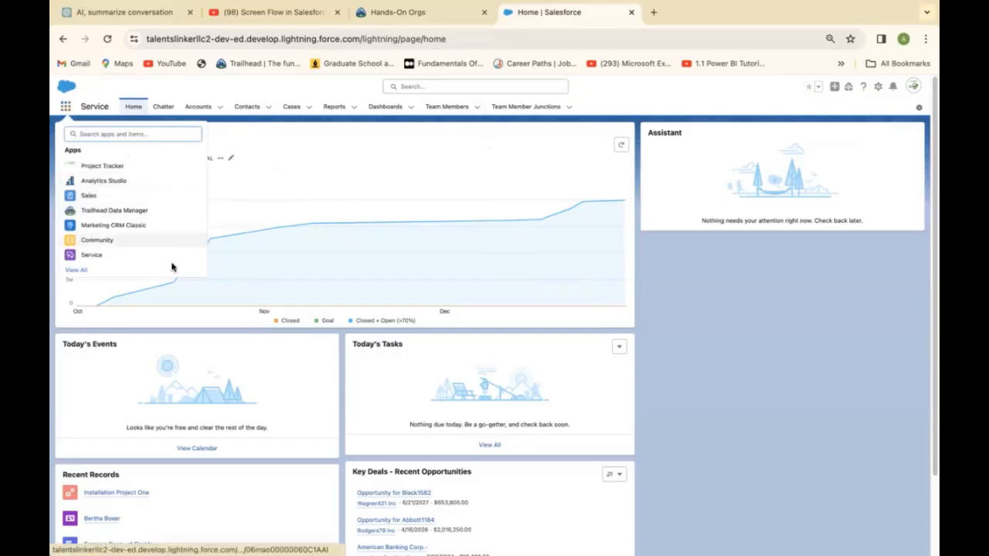
pyautogui.click(78, 271)
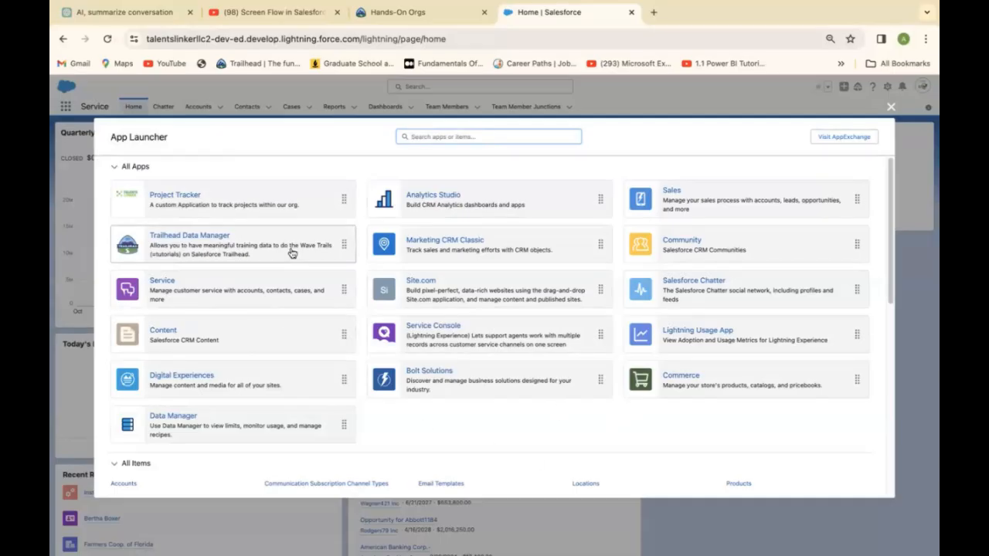
pyautogui.click(231, 206)
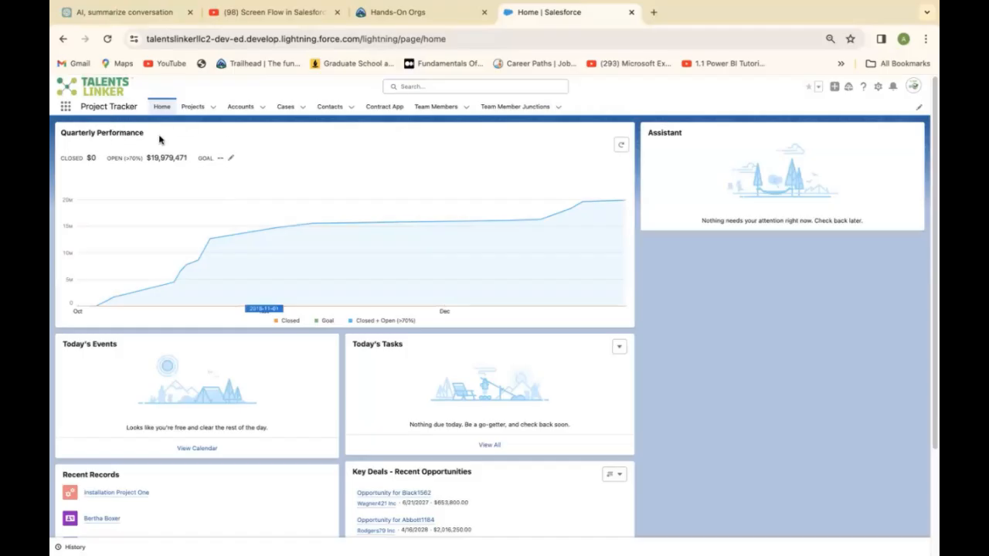
# Step: Open Setup for the Project Tracker app
pyautogui.click(877, 87)
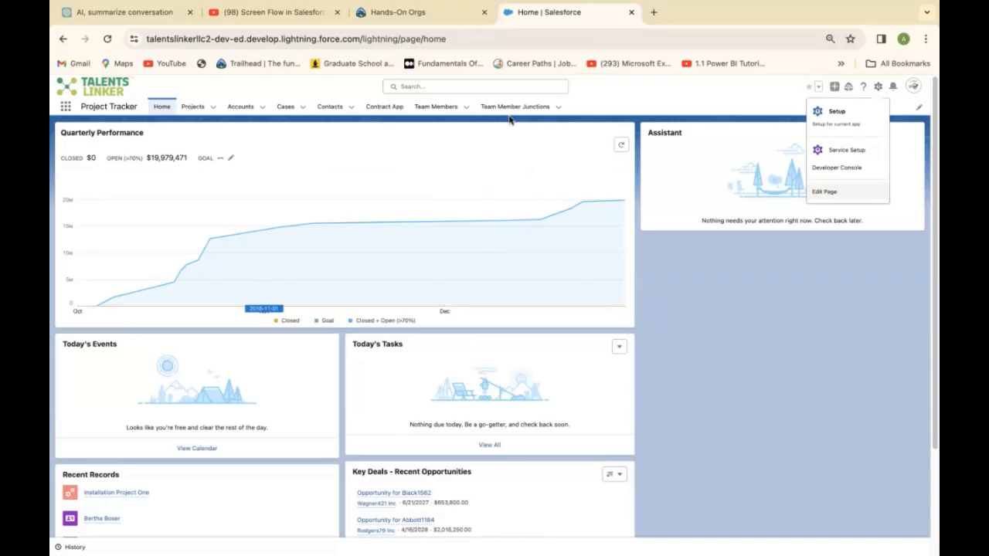
pyautogui.click(878, 89)
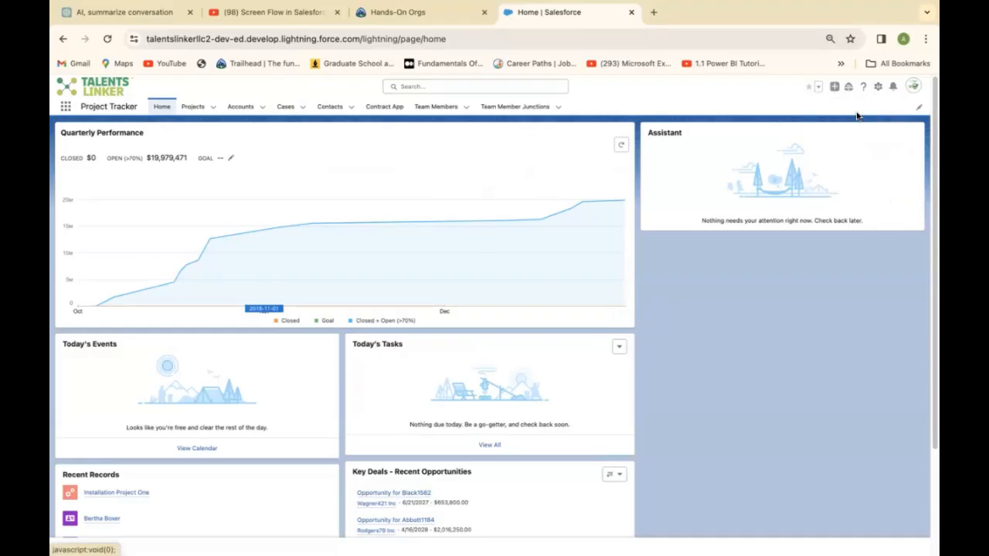
pyautogui.click(880, 88)
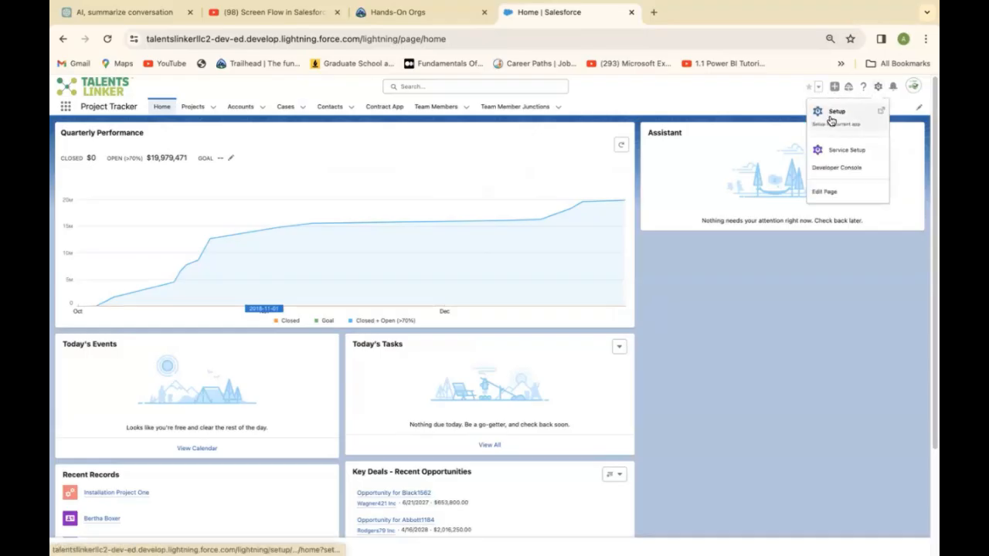
pyautogui.click(831, 116)
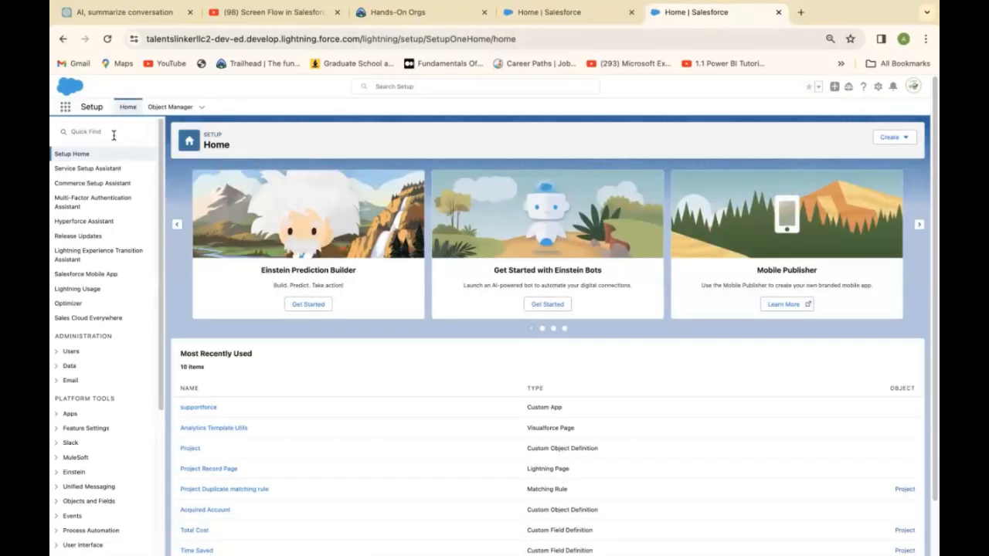
# Step: Search the setup pages for "Flow" and open the Flows page under Process Automation
pyautogui.click(103, 131)
pyautogui.write('Flow')
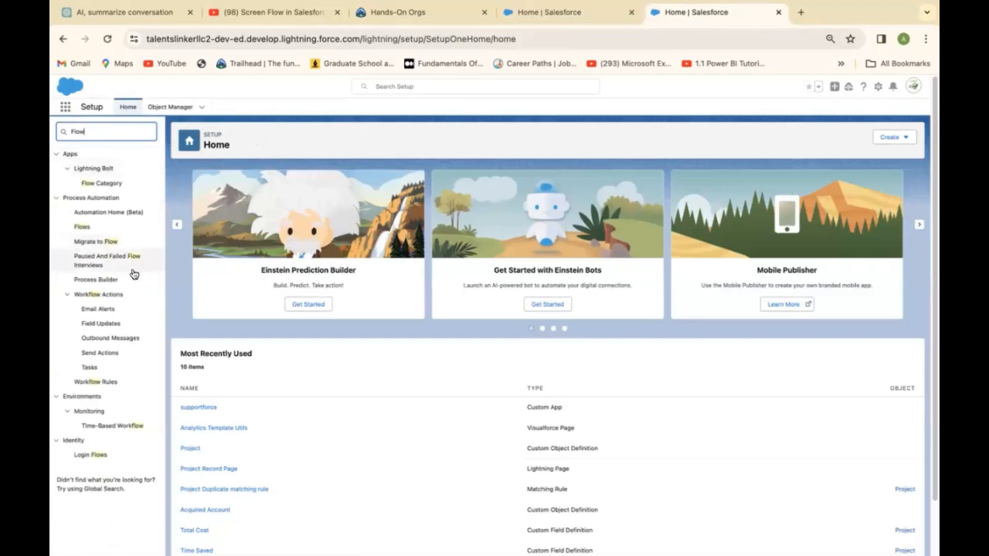
pyautogui.click(82, 227)
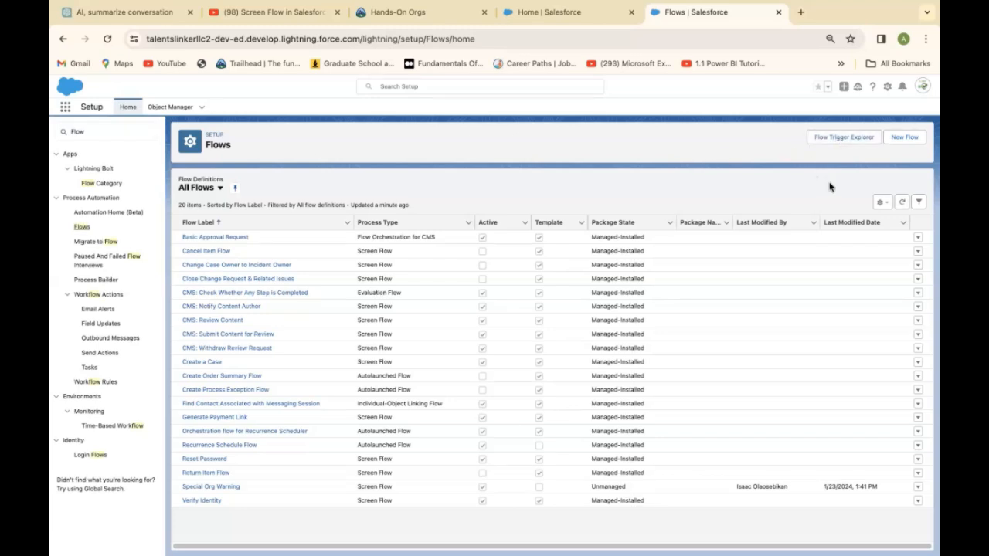
# Step: Create a new Screen Flow and view the canvas layout options
pyautogui.click(904, 139)
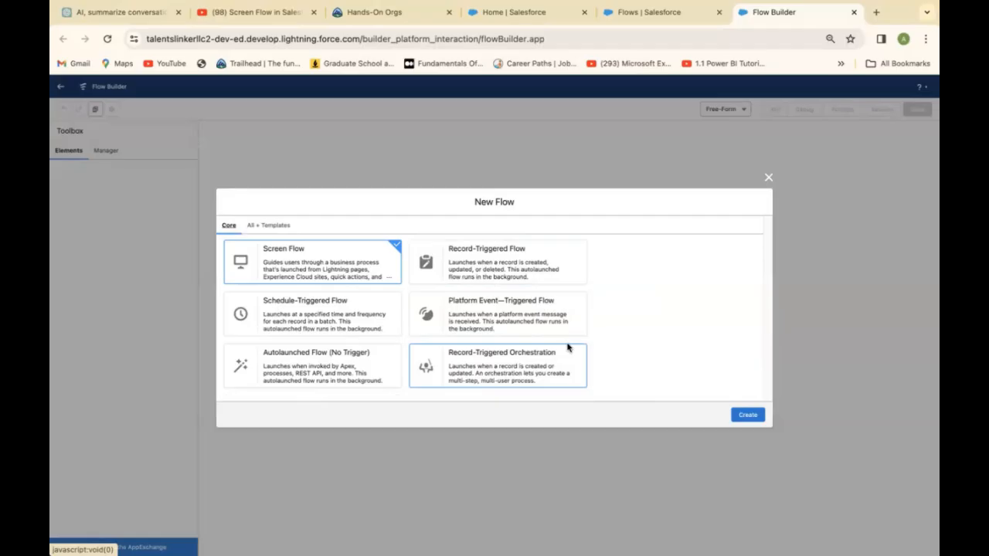
pyautogui.click(746, 418)
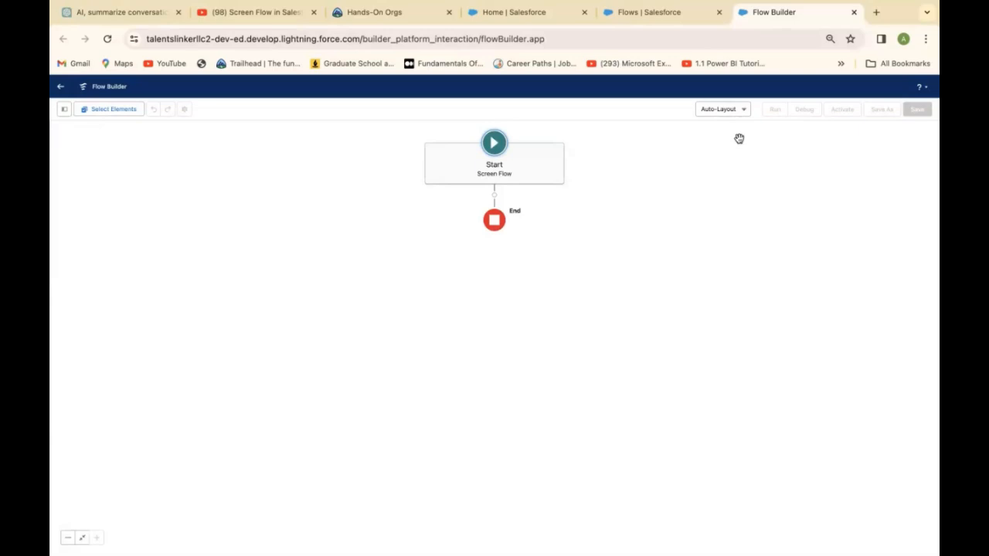
pyautogui.click(746, 112)
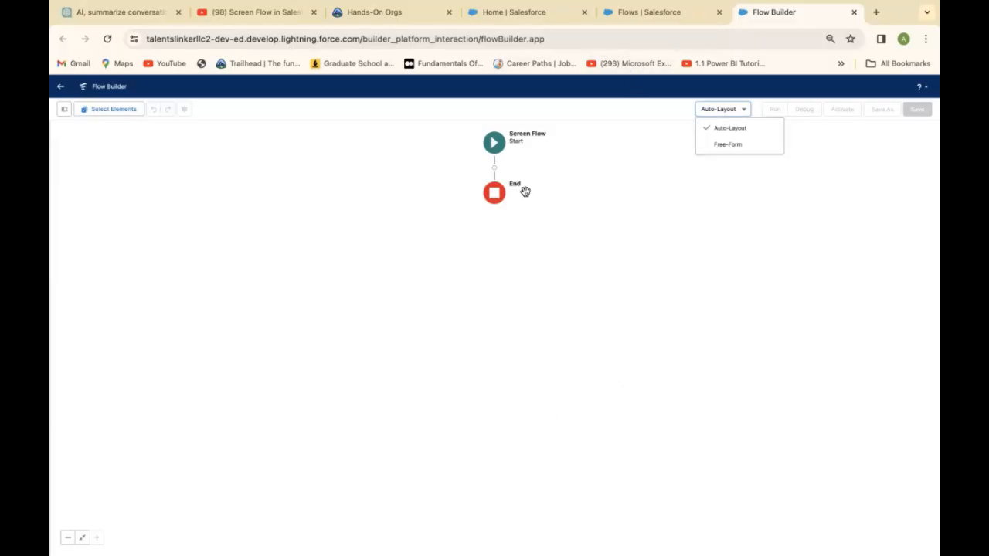
pyautogui.click(495, 168)
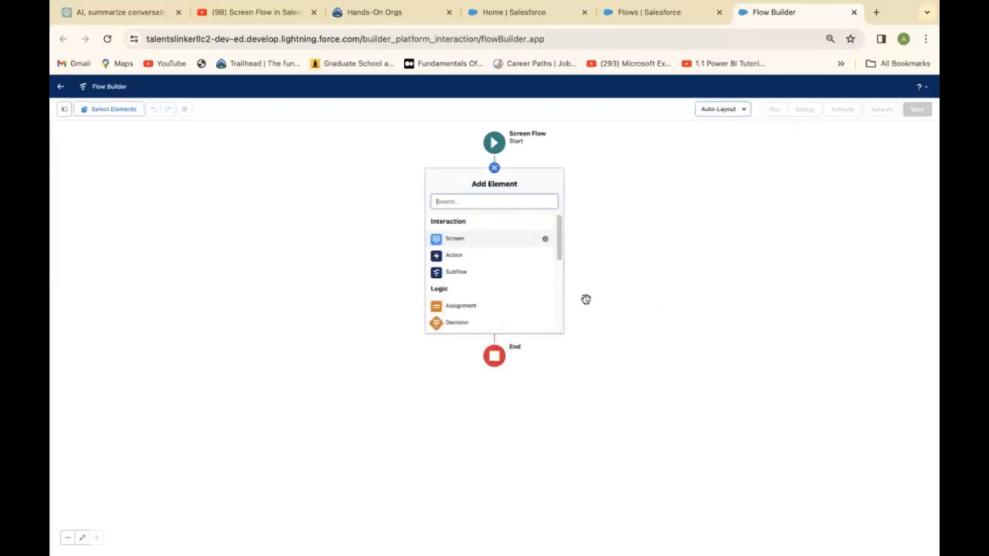
pyautogui.click(456, 240)
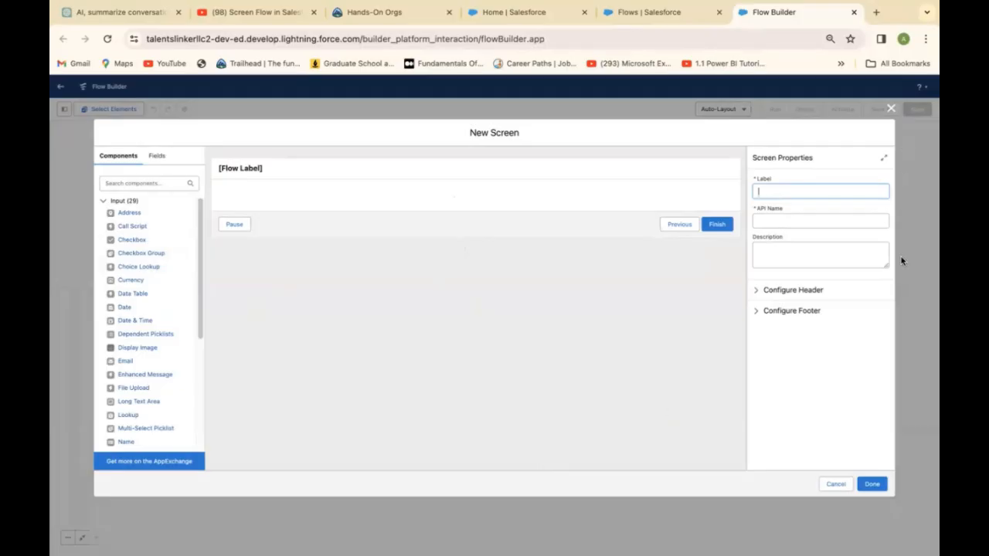
pyautogui.click(835, 484)
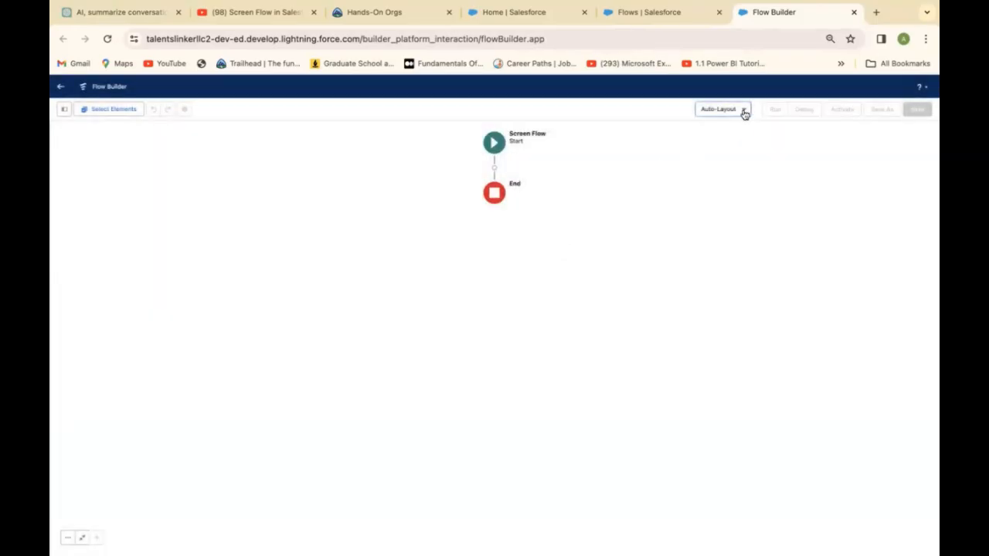
# Step: Switch the flow canvas to the Free-Form layout and try placing a Screen element on it
pyautogui.click(743, 111)
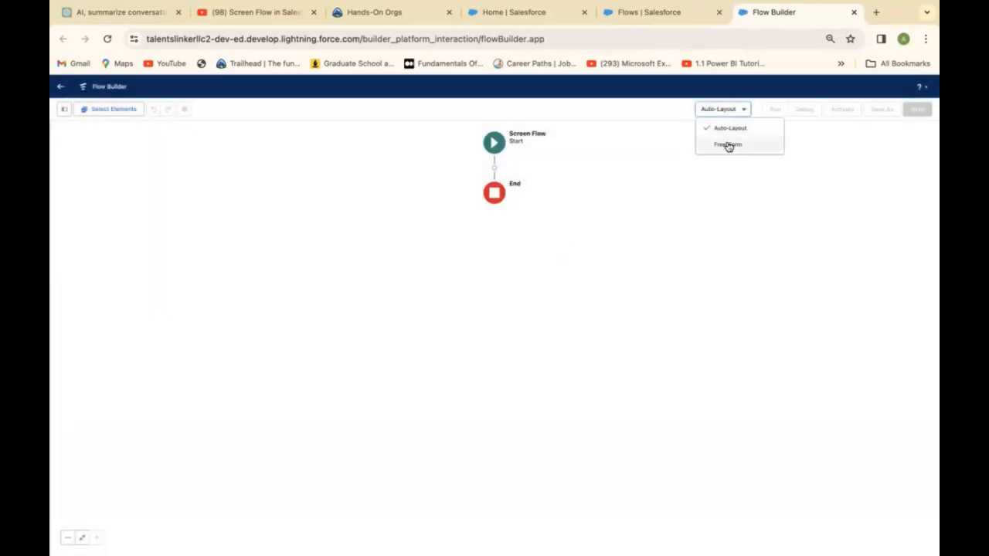
pyautogui.click(728, 144)
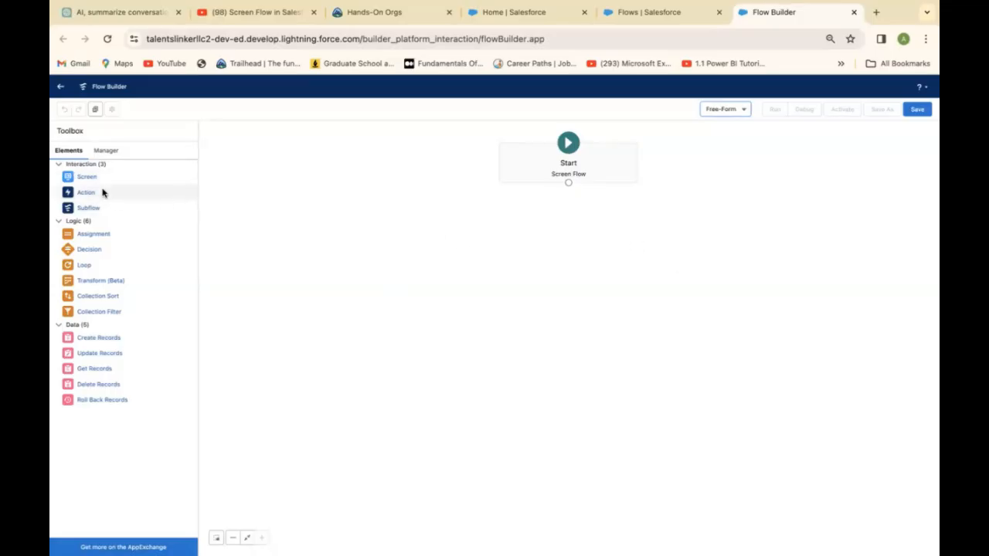
pyautogui.moveTo(69, 177); pyautogui.dragTo(543, 291)
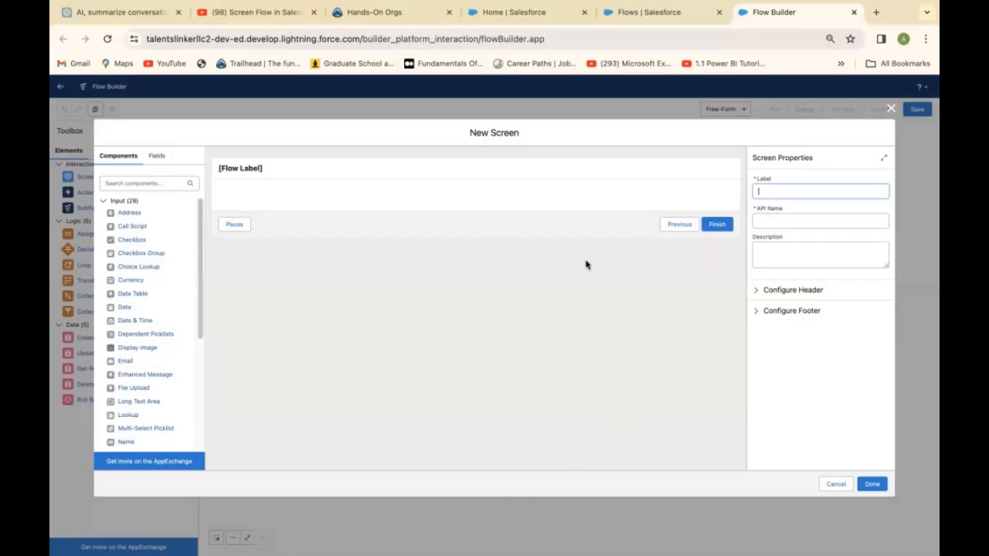
pyautogui.click(833, 485)
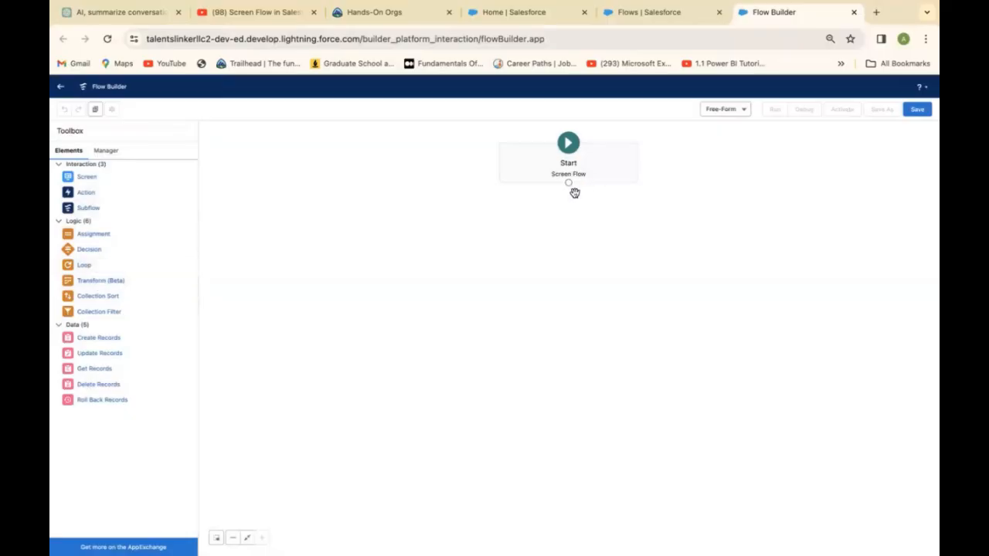
# Step: Add a Screen element with label and API name WelMess below Start and connect Start to it
pyautogui.moveTo(68, 180); pyautogui.dragTo(468, 349)
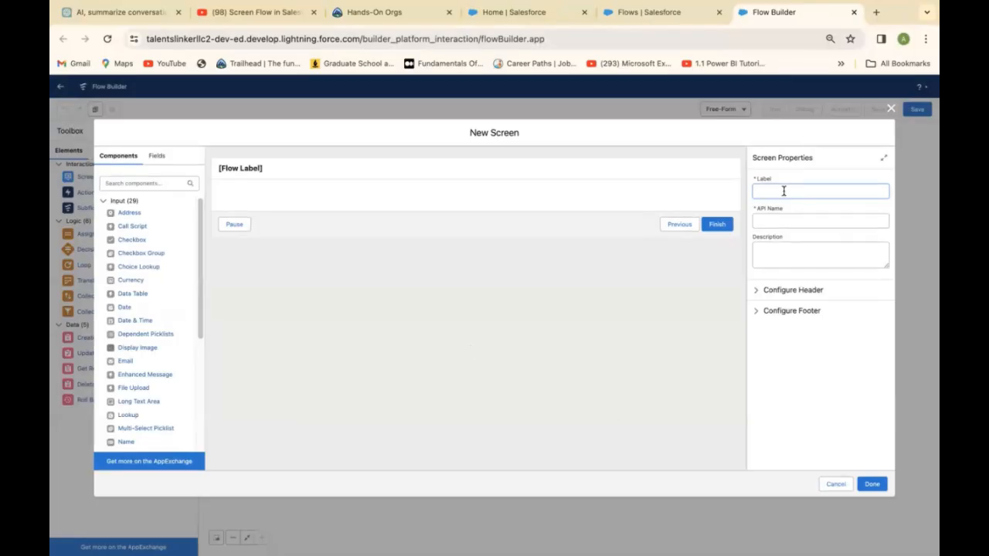
pyautogui.write('WelMess')
pyautogui.click(793, 221)
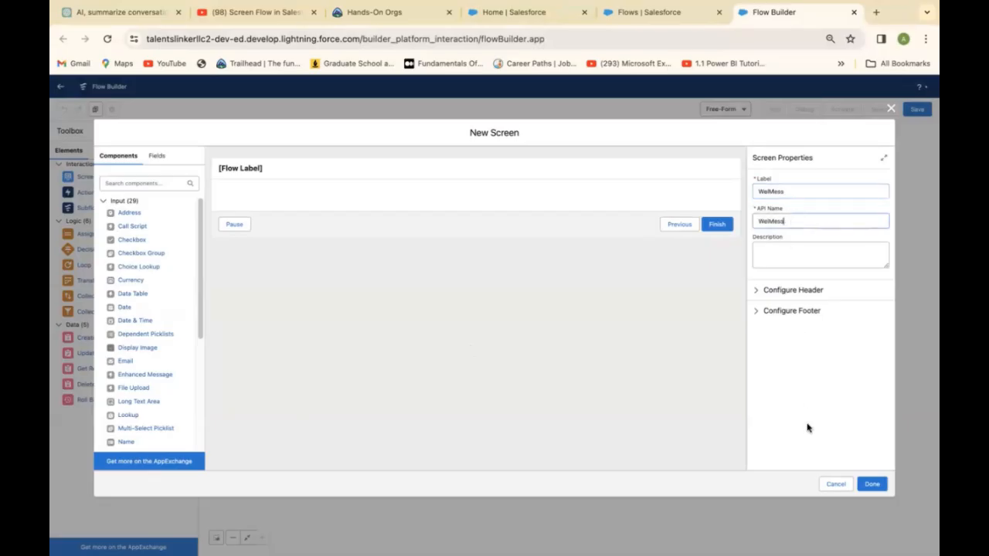
pyautogui.click(871, 483)
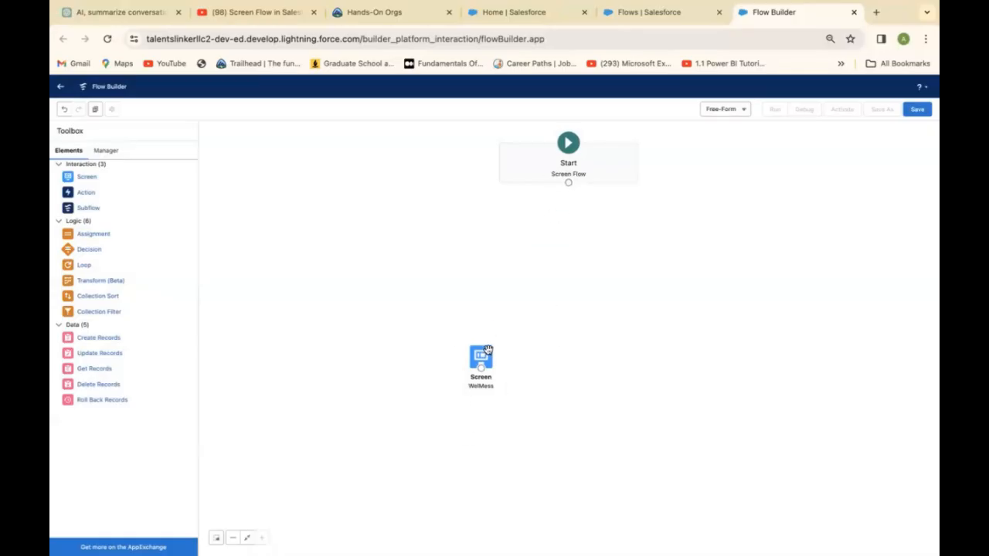
pyautogui.moveTo(566, 185); pyautogui.dragTo(481, 376)
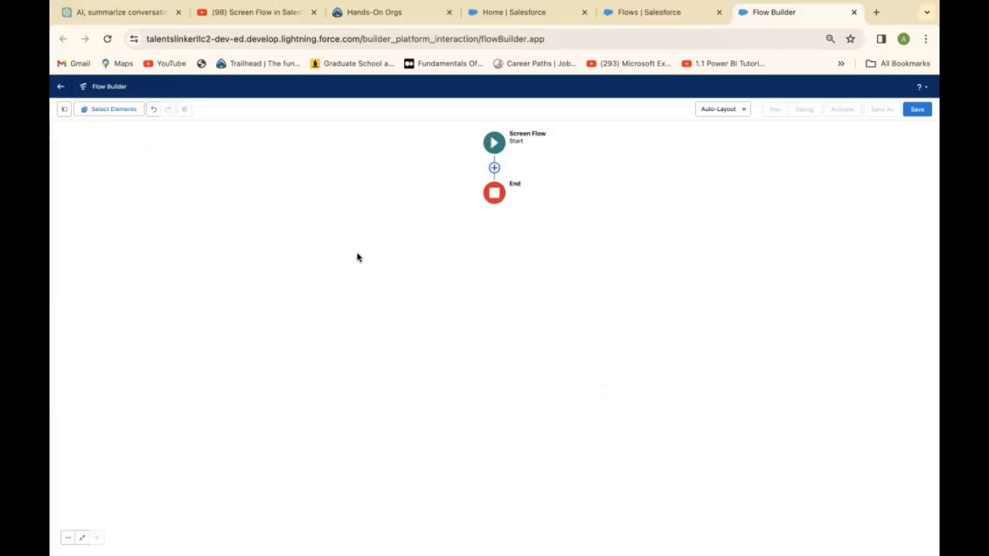
# Step: Close Flow Builder and discard the unsaved flow
pyautogui.click(853, 12)
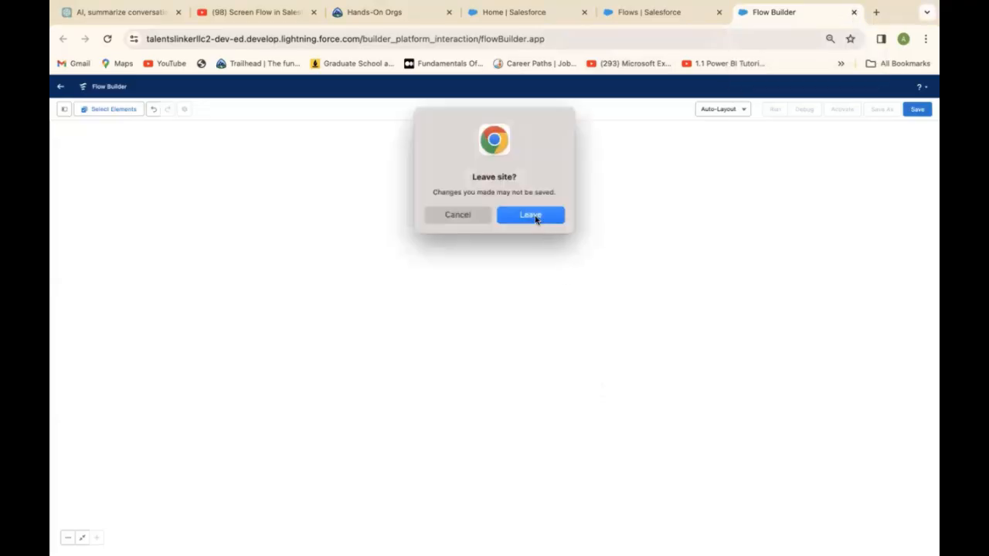
pyautogui.click(533, 216)
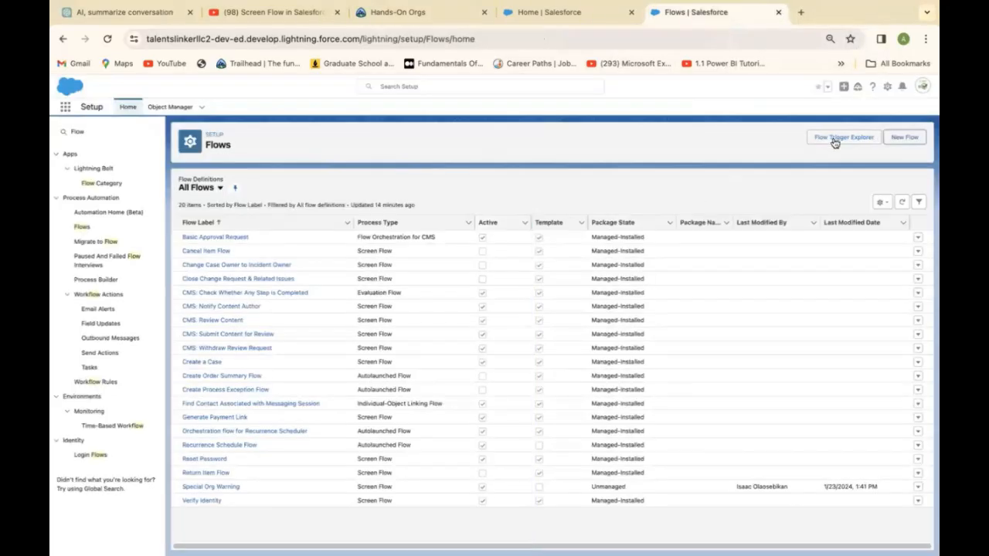
# Step: Create a new Screen Flow in Auto-Layout and add a Screen element between Start and End
pyautogui.click(905, 139)
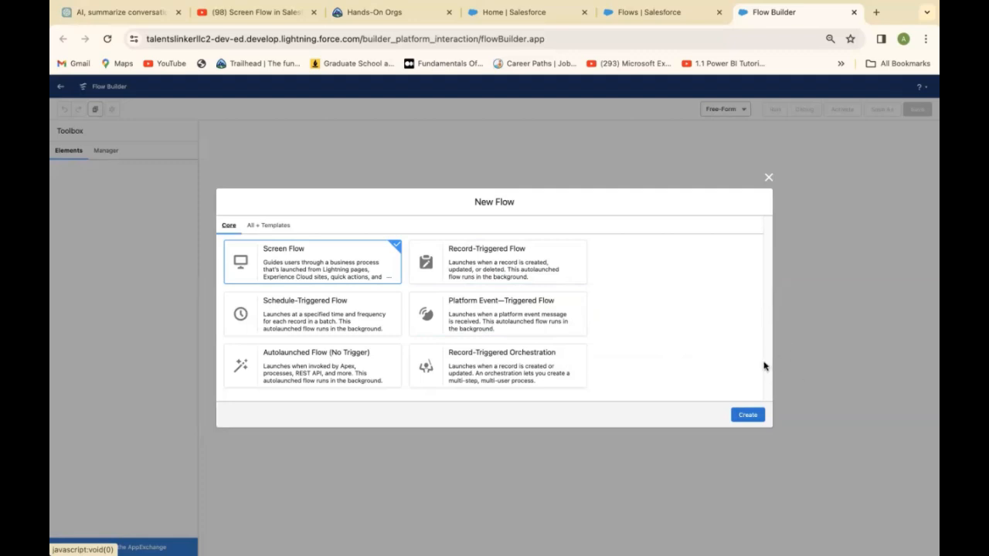
pyautogui.click(745, 421)
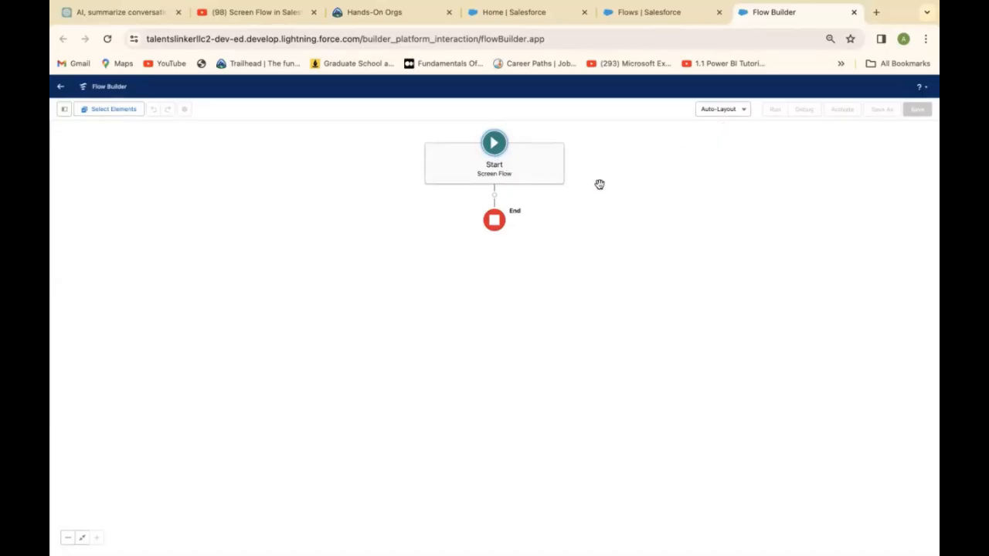
pyautogui.click(494, 196)
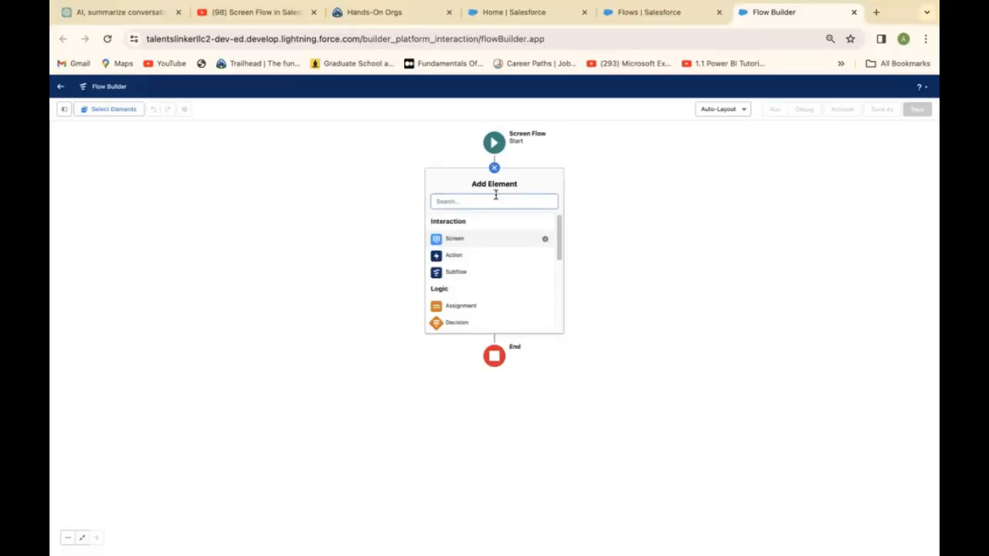
pyautogui.click(459, 240)
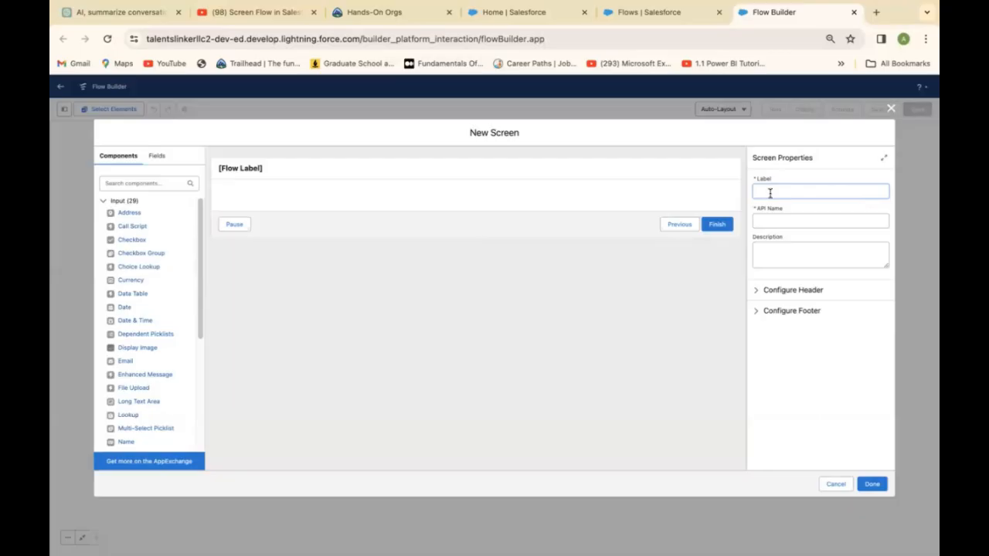
# Step: Give the screen the label Welcome Message, API name Welcome_Message and description "Simple Screen Flow message for End Users"
pyautogui.write('Welcome Message')
pyautogui.click(788, 222)
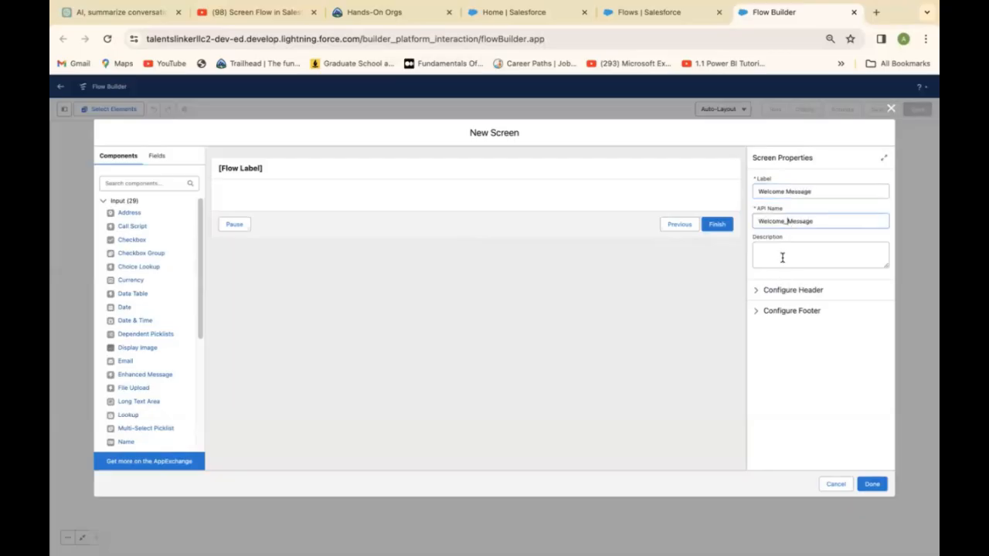
pyautogui.click(773, 252)
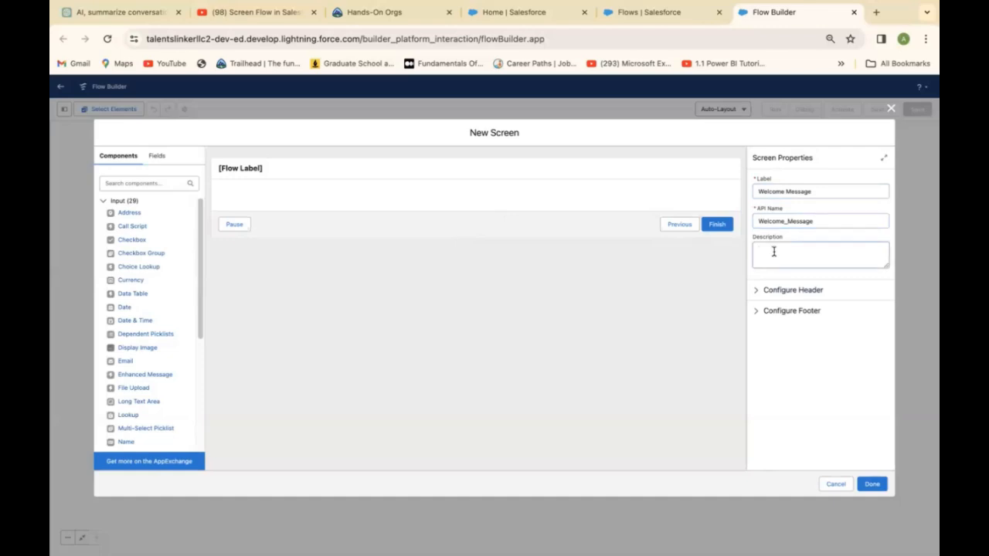
pyautogui.write('Siple Screen')
pyautogui.click(774, 250)
pyautogui.press('BackSpace')
pyautogui.press('BackSpace')
pyautogui.press('BackSpace')
pyautogui.press('BackSpace')
pyautogui.write('imple')
pyautogui.click(821, 250)
pyautogui.write('Flow message  for End Users')
# Step: Review the screen's header and footer configuration options and finish adding the Welcome Message screen
pyautogui.click(794, 292)
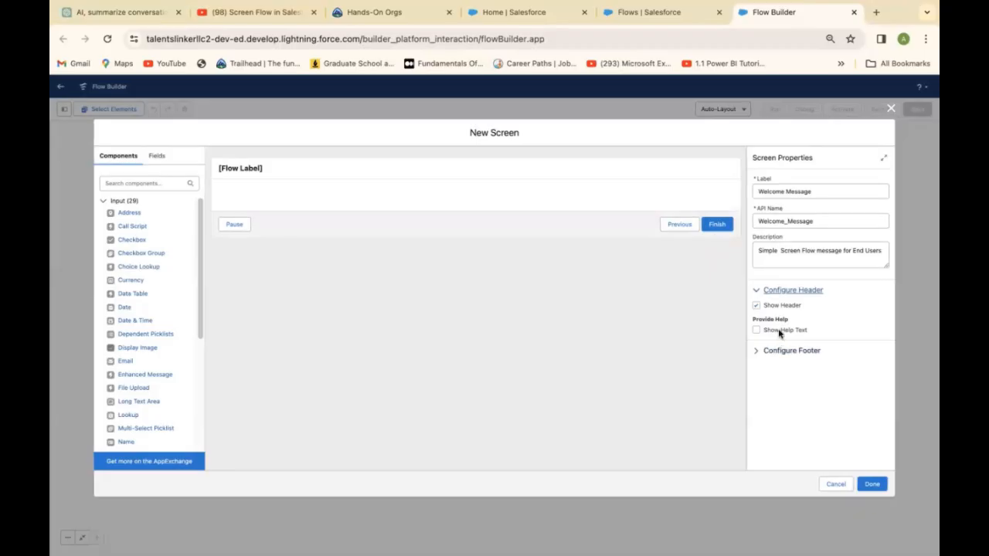
pyautogui.click(784, 291)
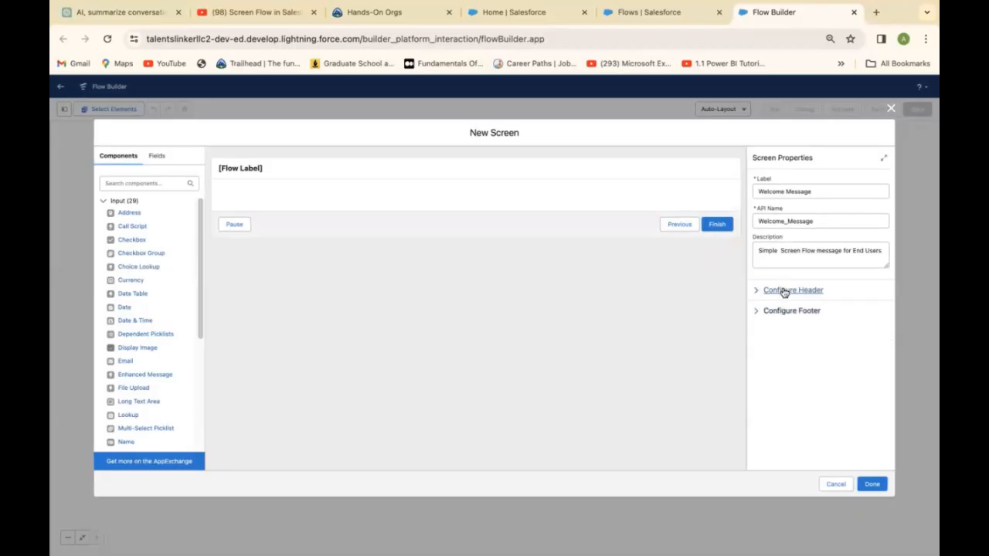
pyautogui.click(787, 313)
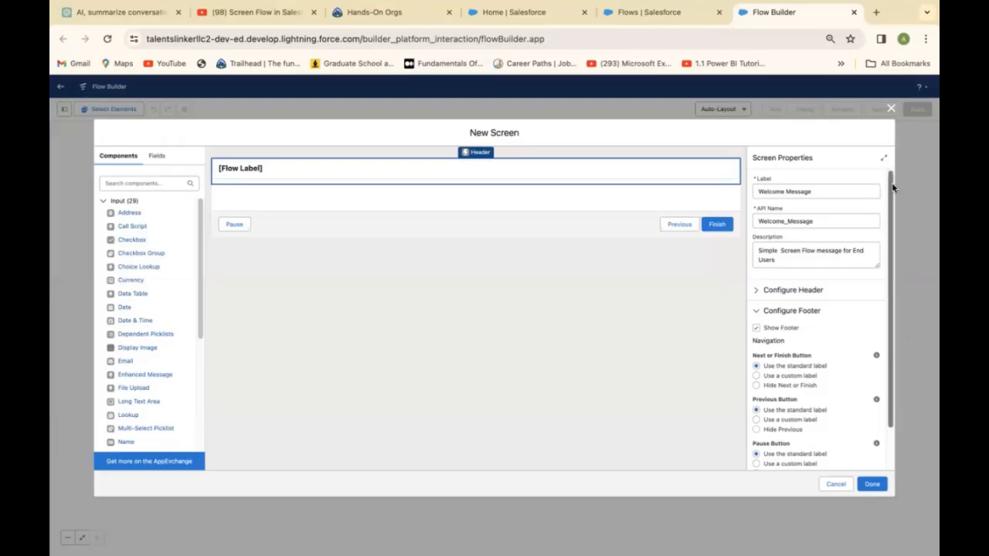
pyautogui.click(871, 483)
# Step: Reopen the Welcome Message screen for editing and place a Display Text component in its body
pyautogui.click(495, 193)
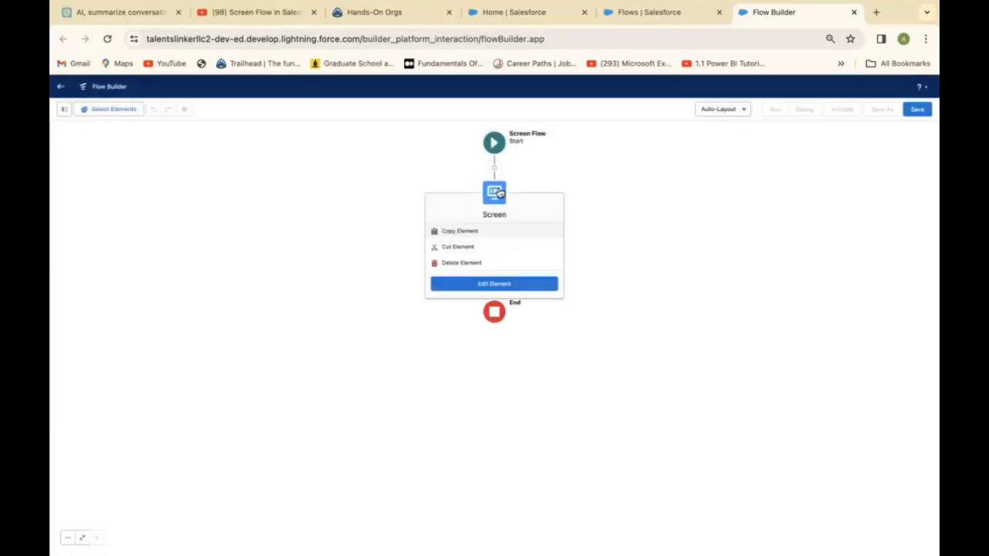
pyautogui.click(498, 286)
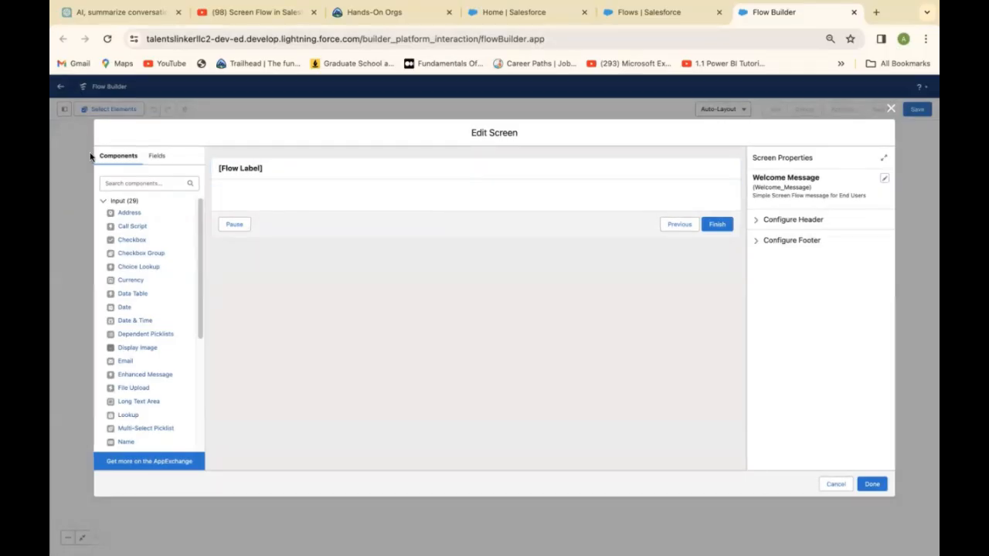
pyautogui.click(128, 184)
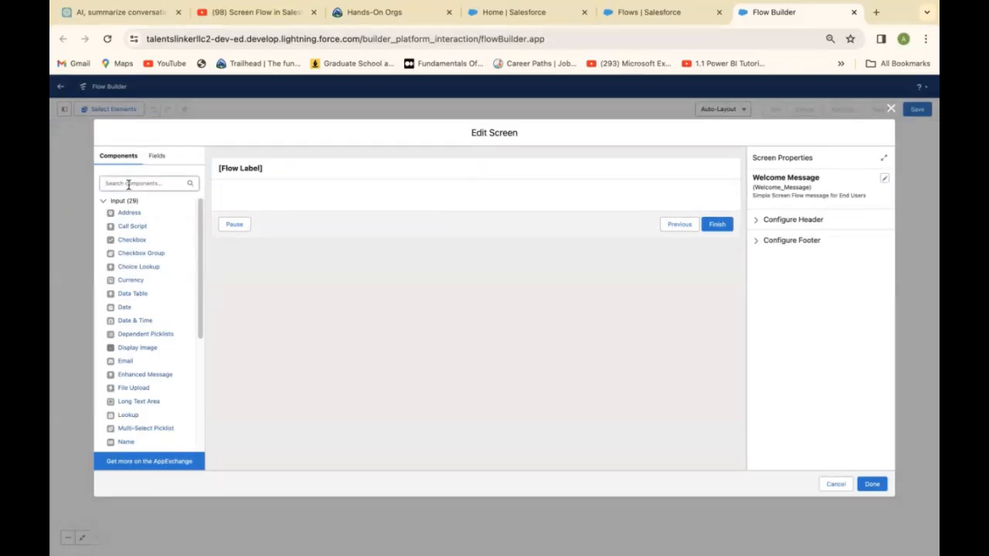
pyautogui.write('Dis')
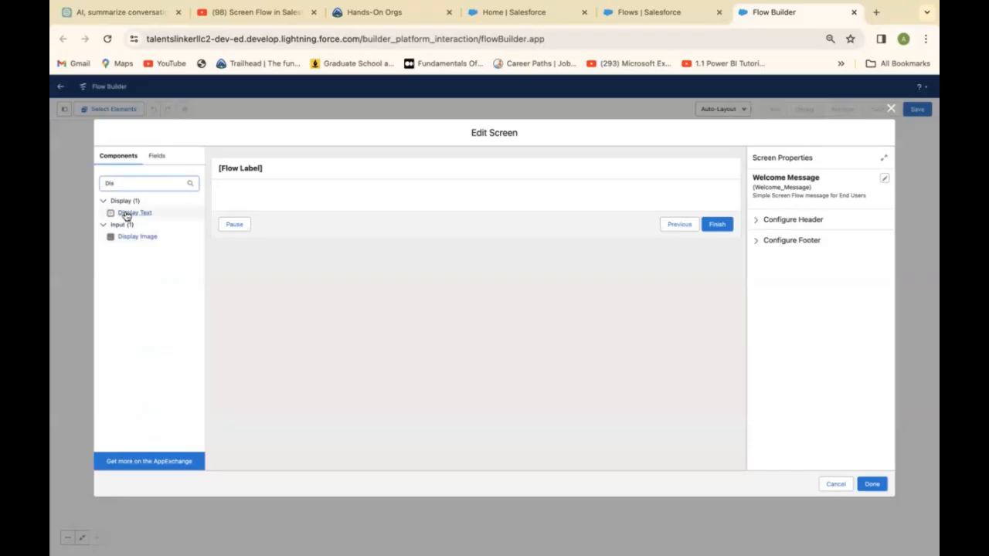
pyautogui.moveTo(126, 215); pyautogui.dragTo(395, 195)
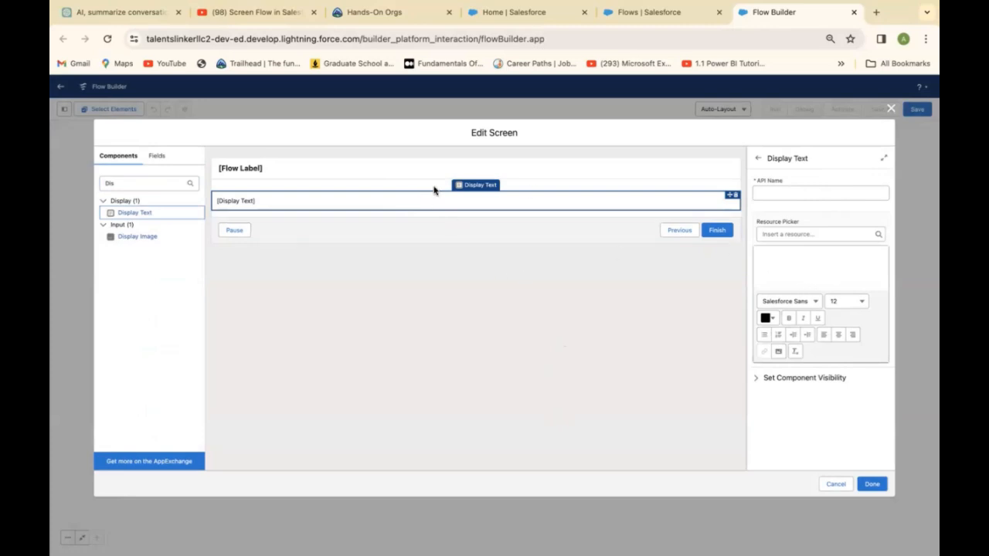
# Step: Set the Display Text component's API name to Display_Message and its text to "Welcome User"
pyautogui.click(772, 194)
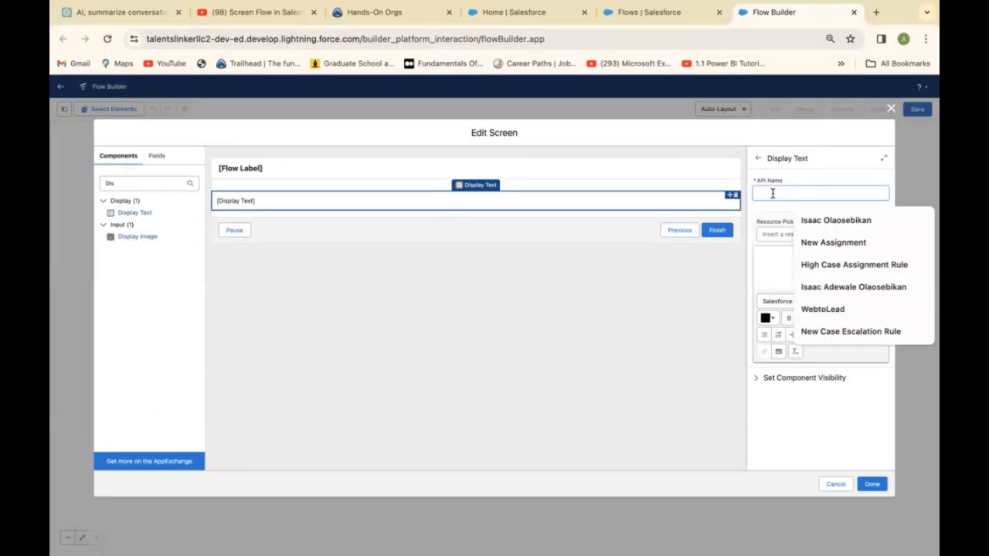
pyautogui.write('D')
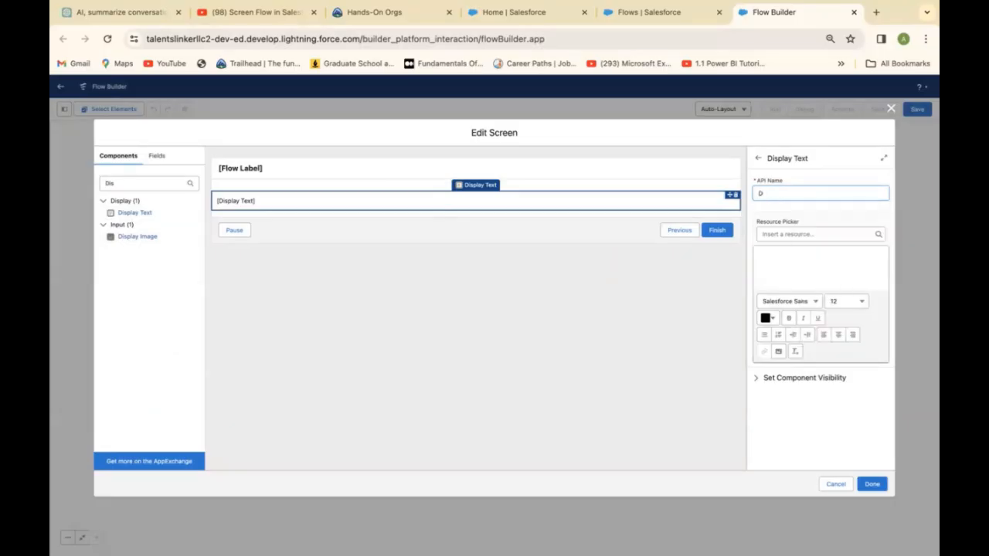
pyautogui.write('isplay')
pyautogui.write('_')
pyautogui.write('Message')
pyautogui.click(780, 260)
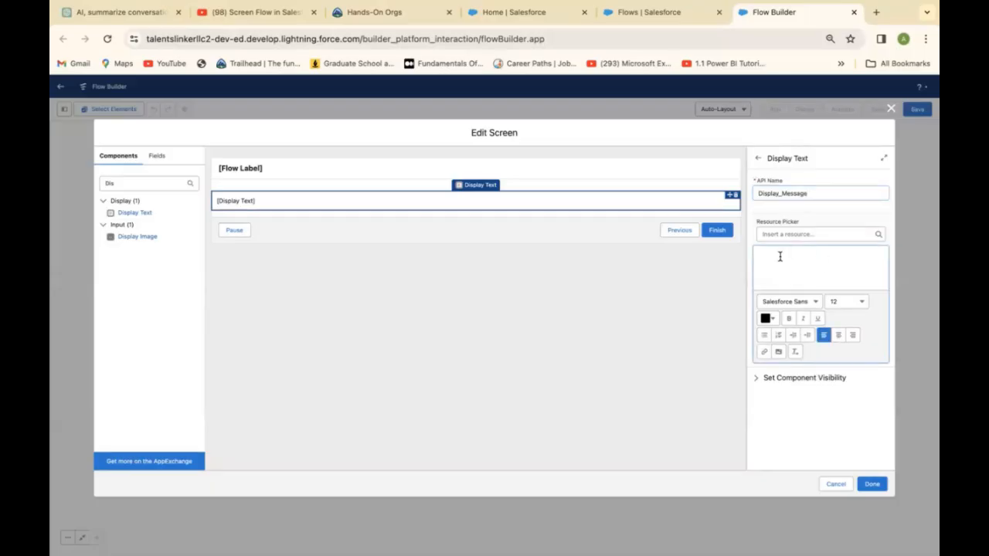
pyautogui.write('Welcome User')
# Step: Format the "Welcome User" text as centered, size 24 and bold, and finish editing the screen
pyautogui.moveTo(759, 257); pyautogui.dragTo(832, 262)
pyautogui.click(839, 338)
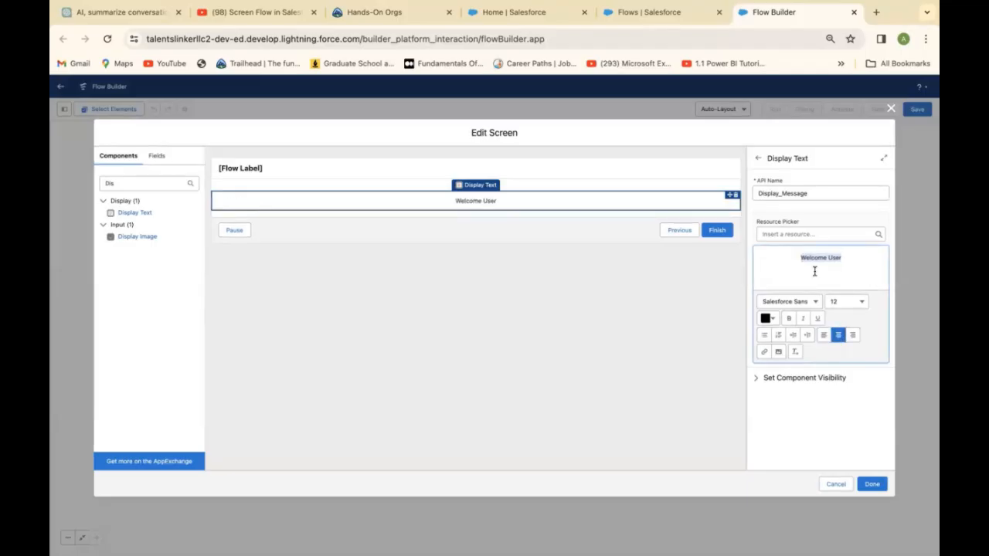
pyautogui.click(862, 302)
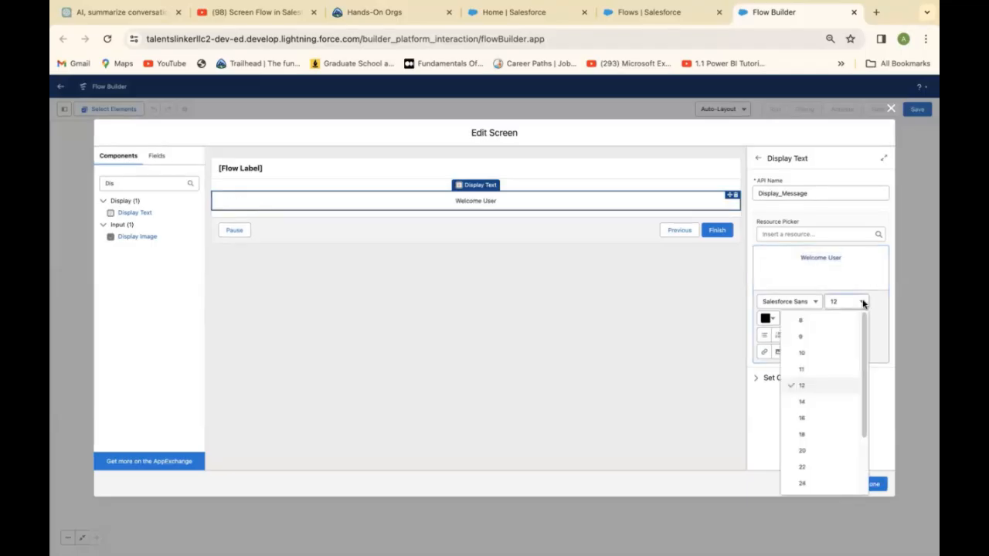
pyautogui.click(803, 453)
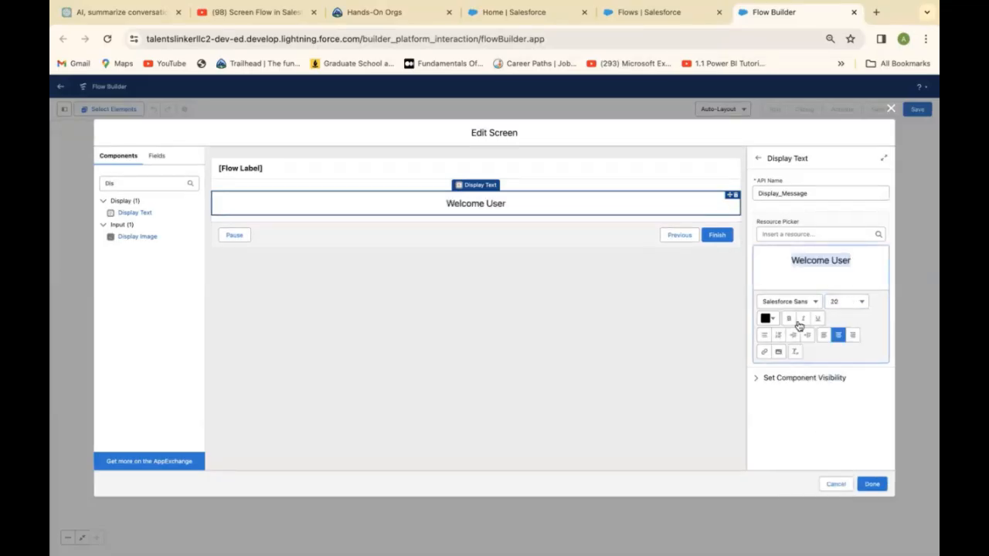
pyautogui.click(862, 304)
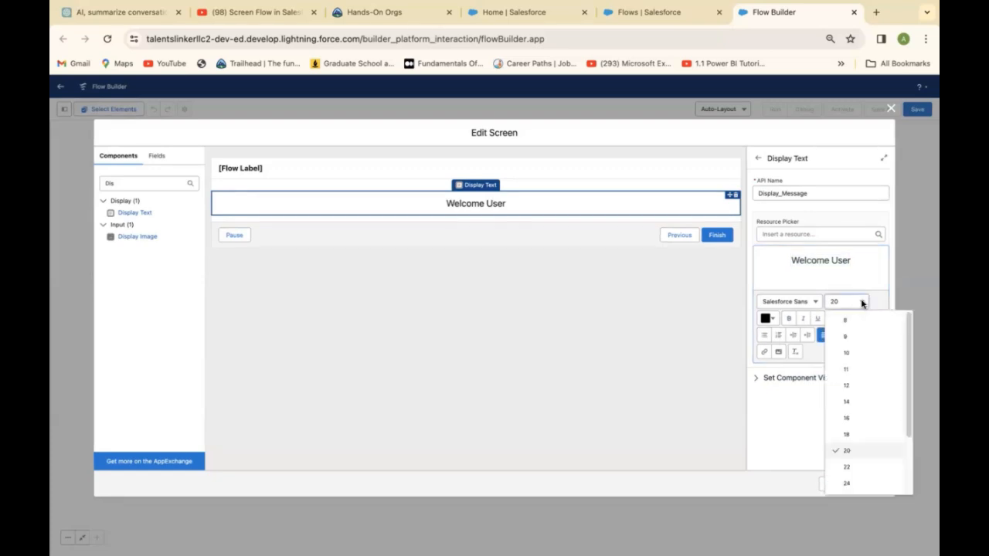
pyautogui.click(846, 483)
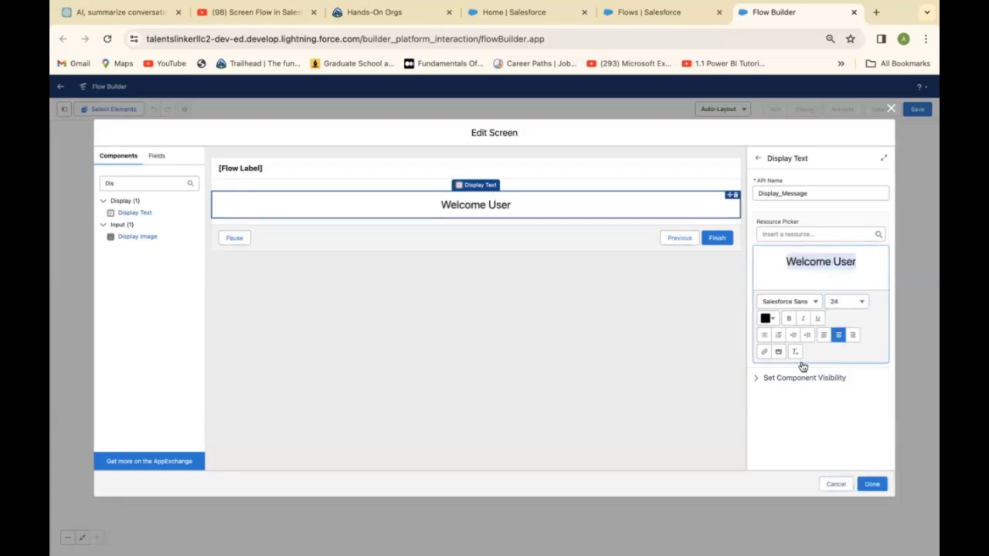
pyautogui.click(788, 318)
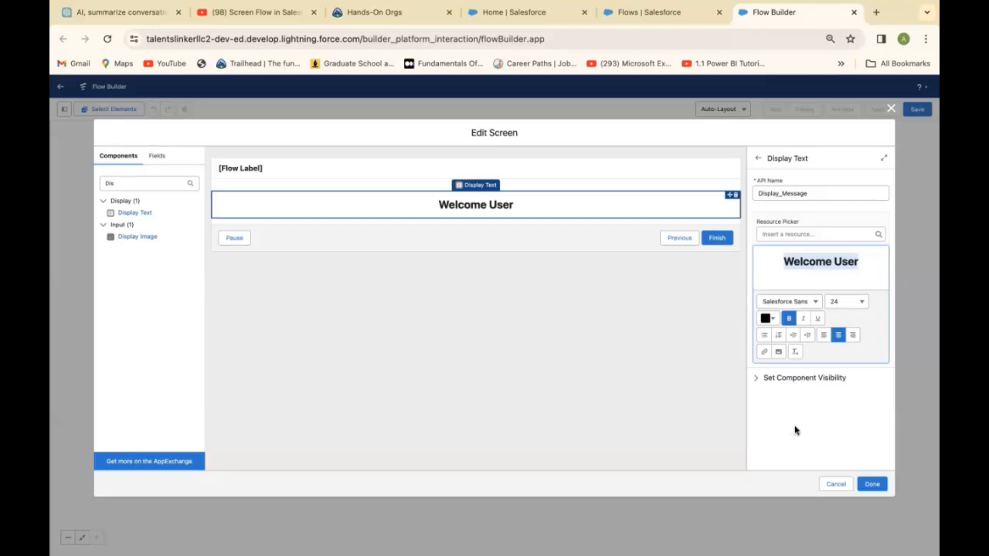
pyautogui.click(875, 486)
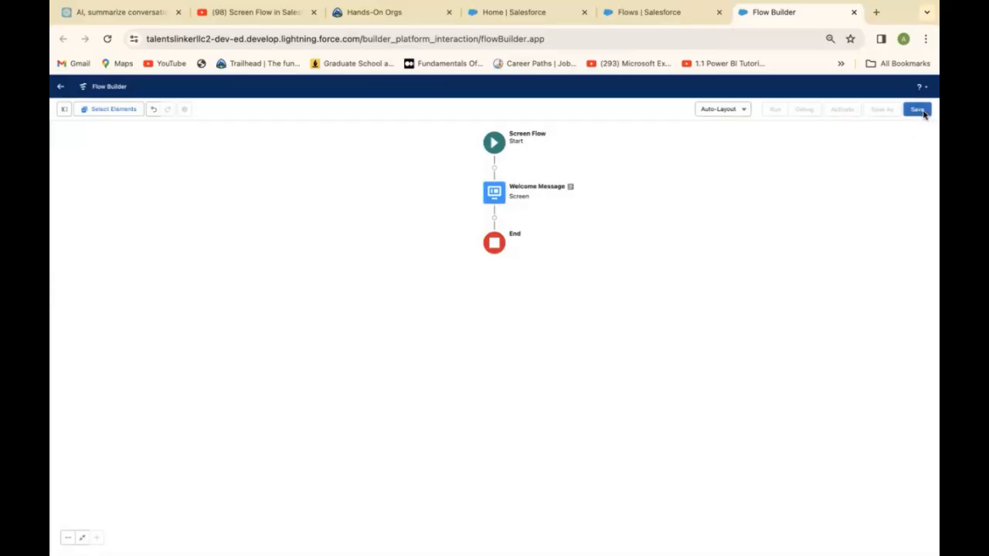
# Step: Save the flow with the label Welcome Message Flow and API name Welcome_Message_Flow
pyautogui.click(918, 110)
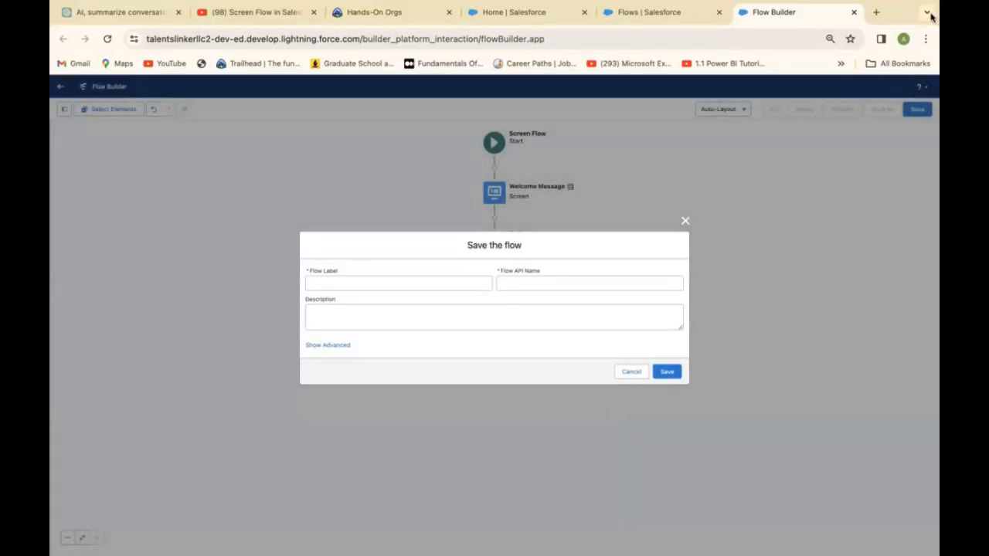
pyautogui.click(377, 283)
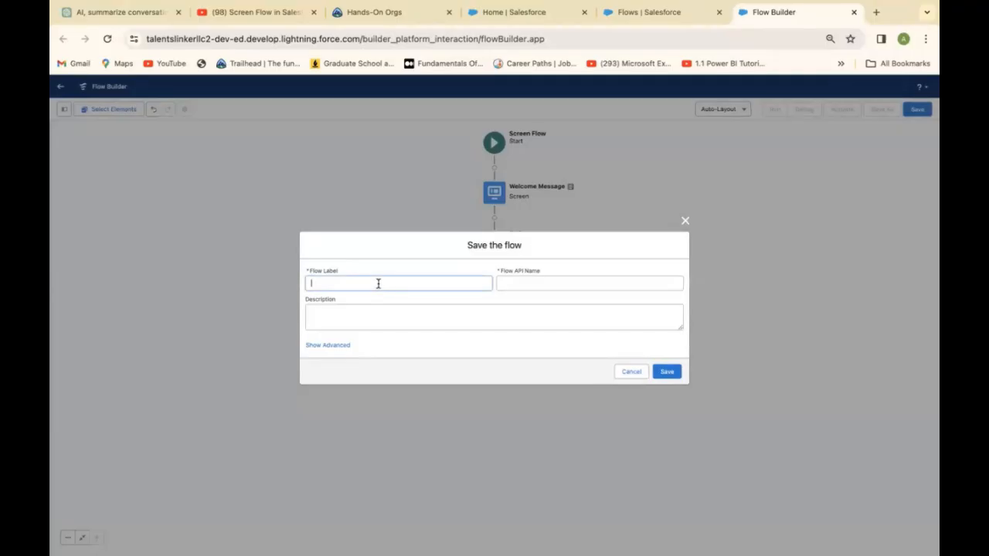
pyautogui.write('Welcome Message Flow')
pyautogui.click(564, 283)
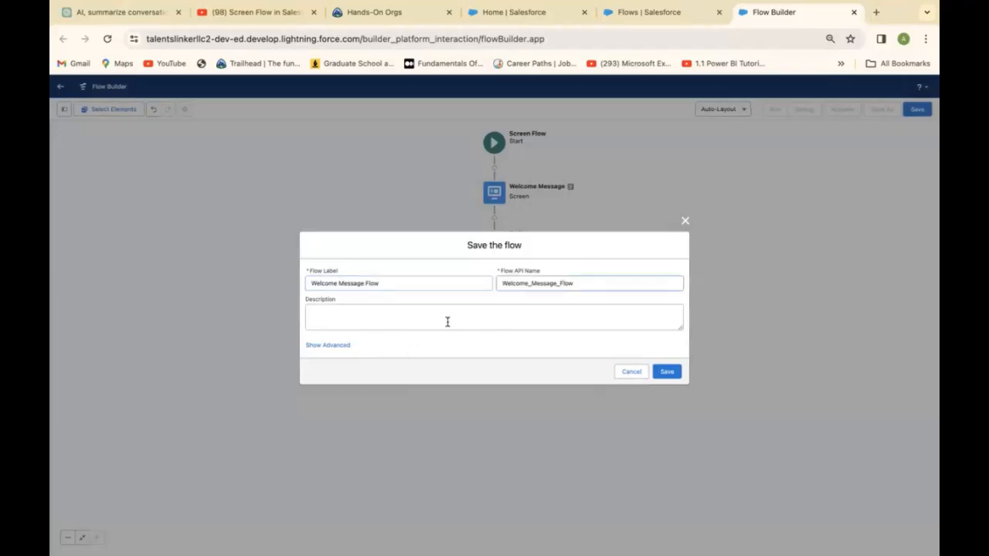
pyautogui.click(668, 373)
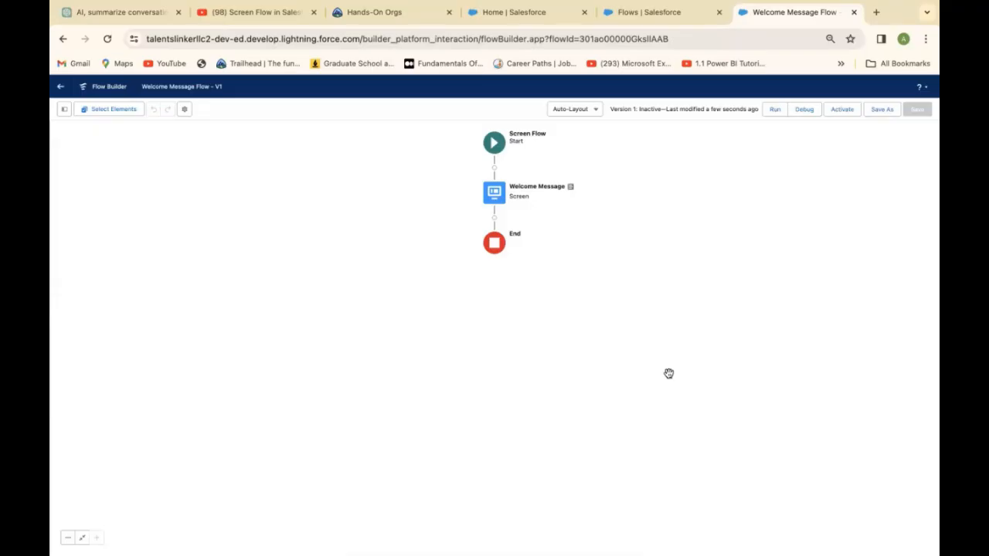
# Step: Debug the Welcome Message Flow with the default debug options, checking the option help, and view its screen
pyautogui.click(803, 110)
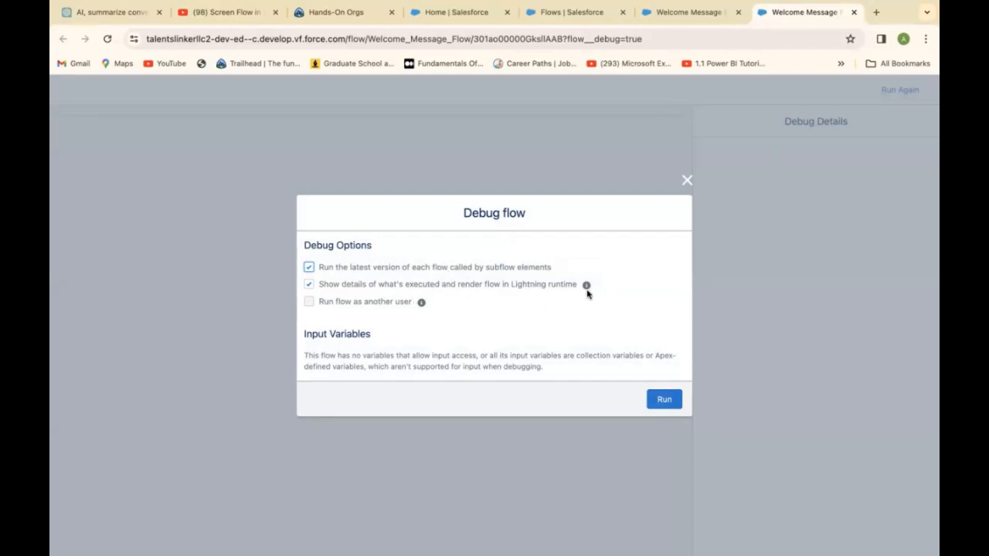
pyautogui.moveTo(584, 287)
pyautogui.moveTo(423, 306)
pyautogui.click(662, 401)
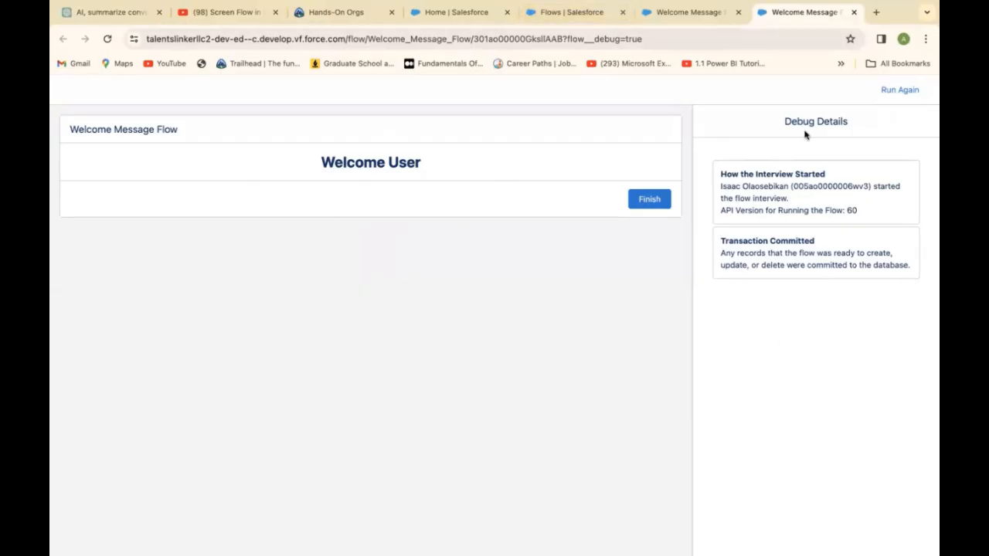
# Step: Return to the flow in Flow Builder and activate it
pyautogui.click(660, 14)
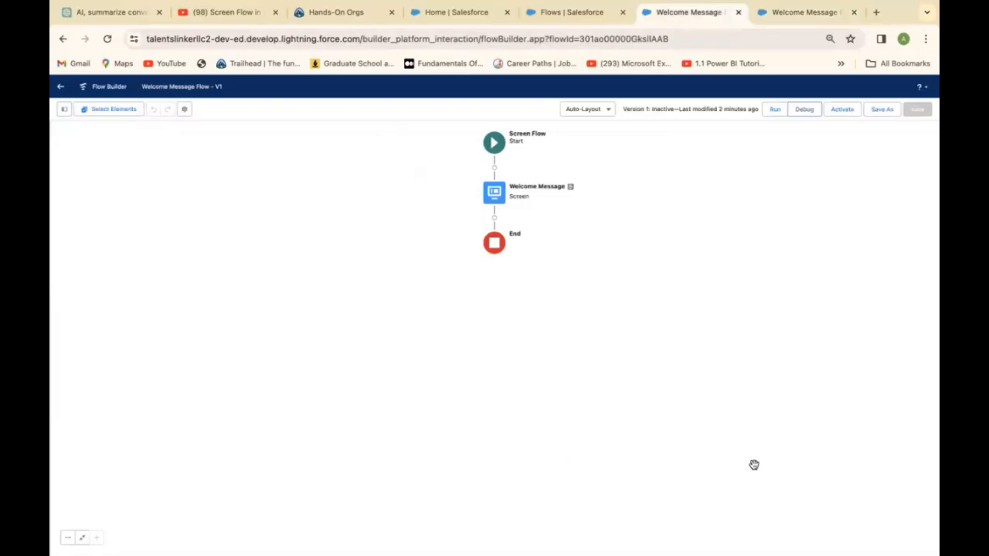
pyautogui.click(842, 115)
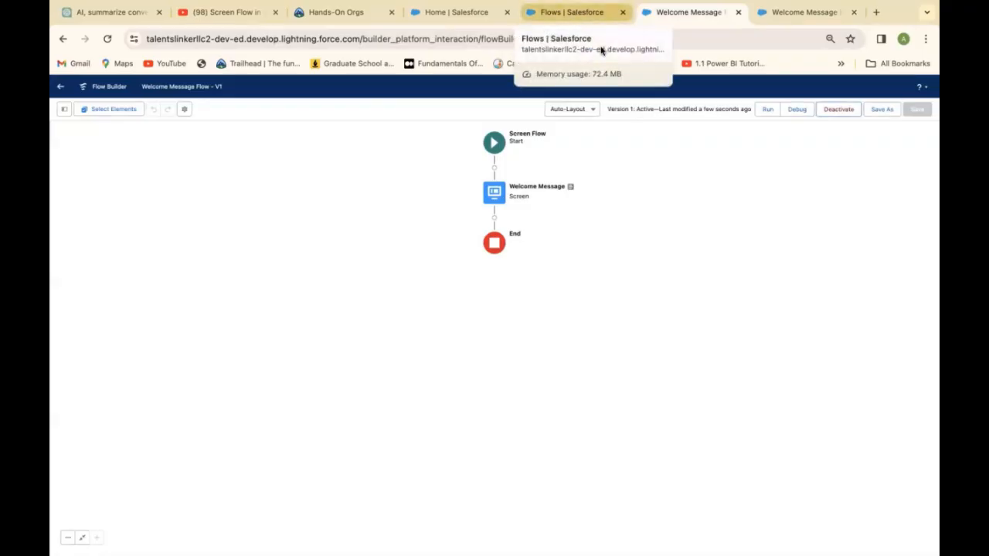
# Step: Switch to the Salesforce Setup page with the flow list and open the Project Tracker app
pyautogui.click(575, 16)
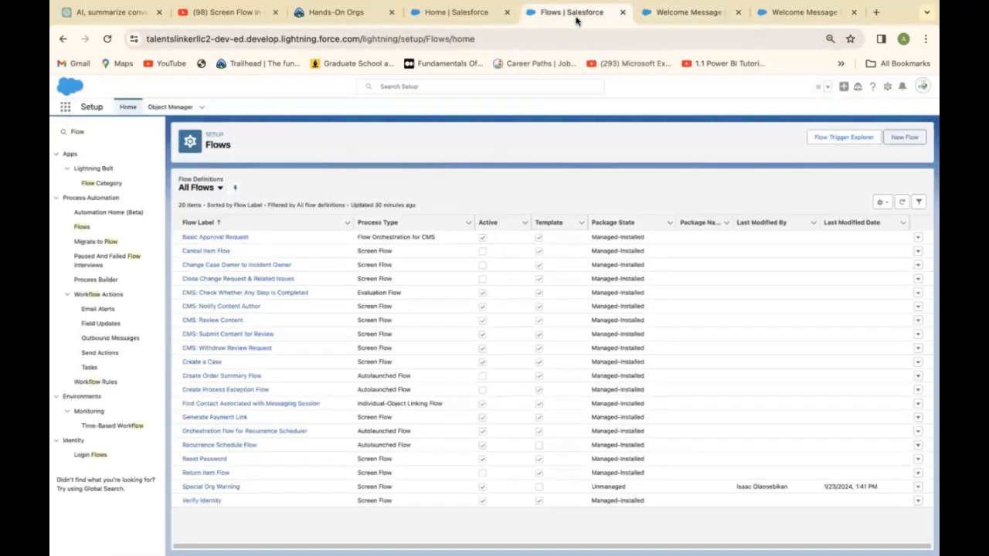
pyautogui.click(66, 107)
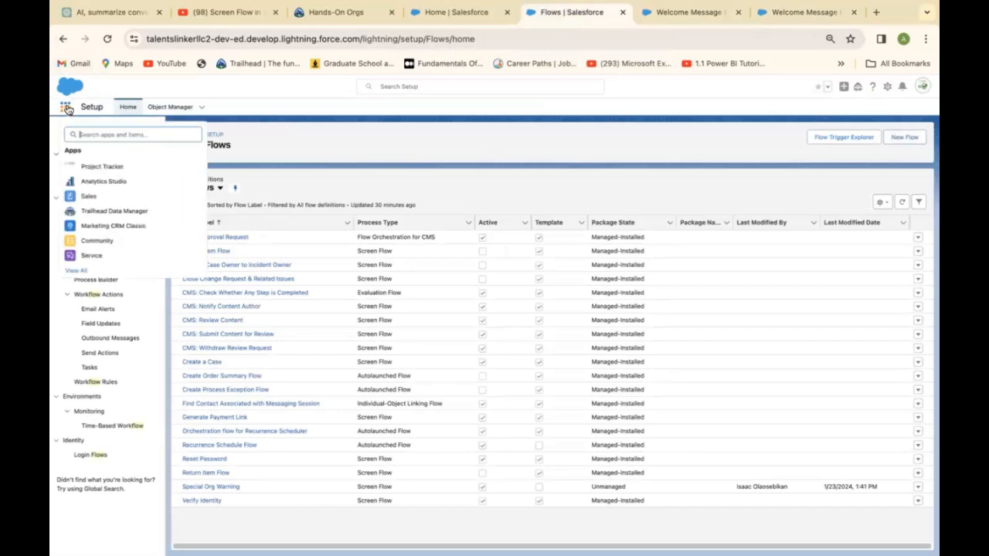
pyautogui.click(101, 171)
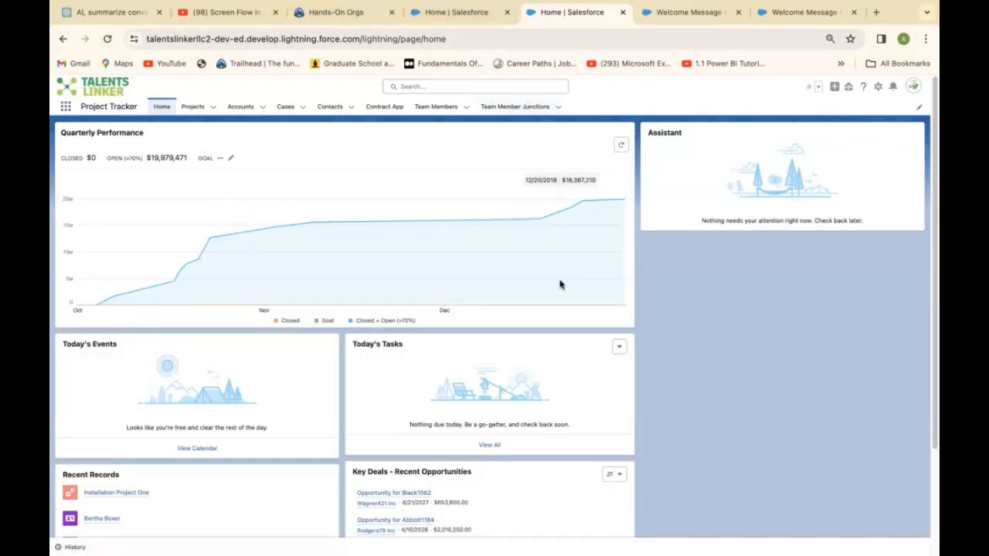
# Step: Open the Project Tracker home page for editing in Lightning App Builder
pyautogui.click(878, 90)
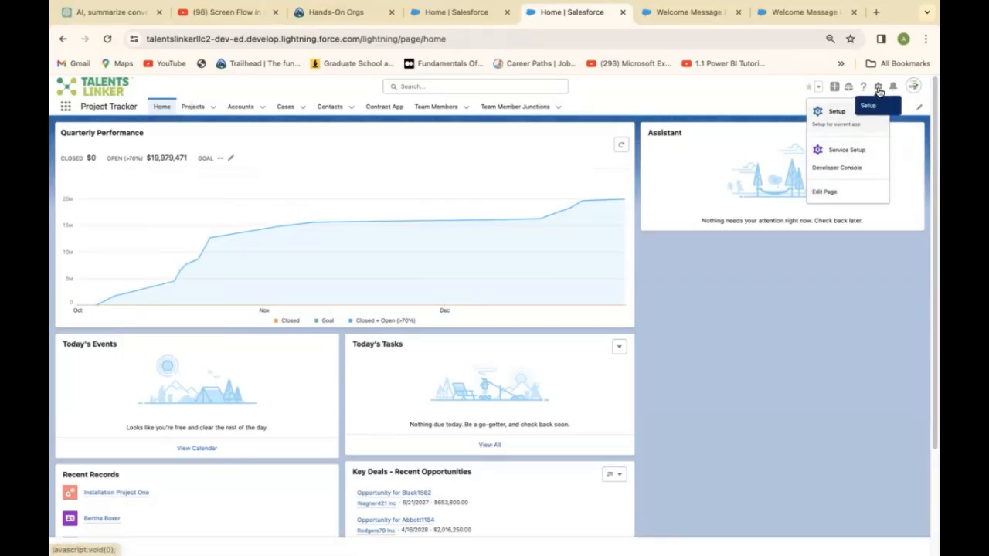
pyautogui.click(821, 196)
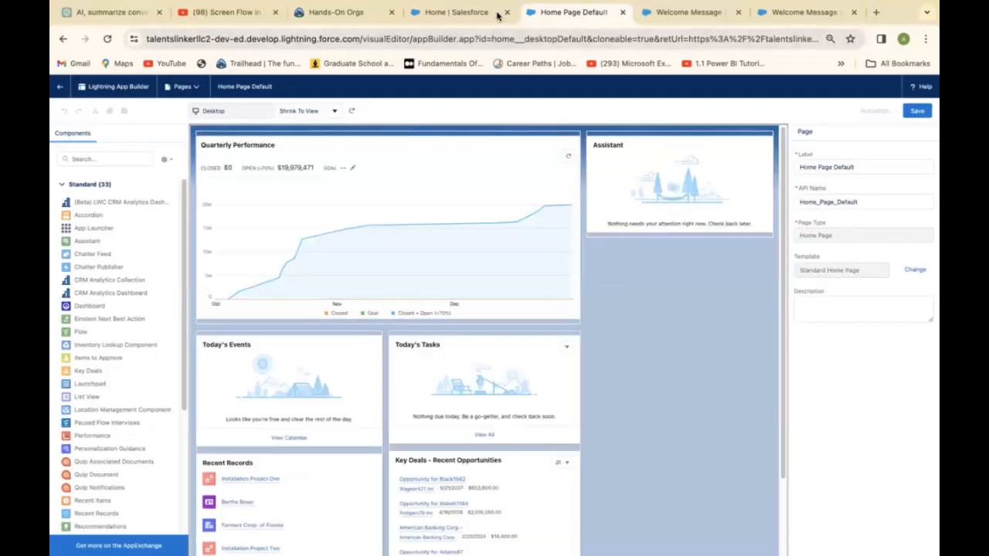
# Step: Review the live home page, the Welcome Message Flow and its debug run, ending on the home page editor
pyautogui.click(471, 17)
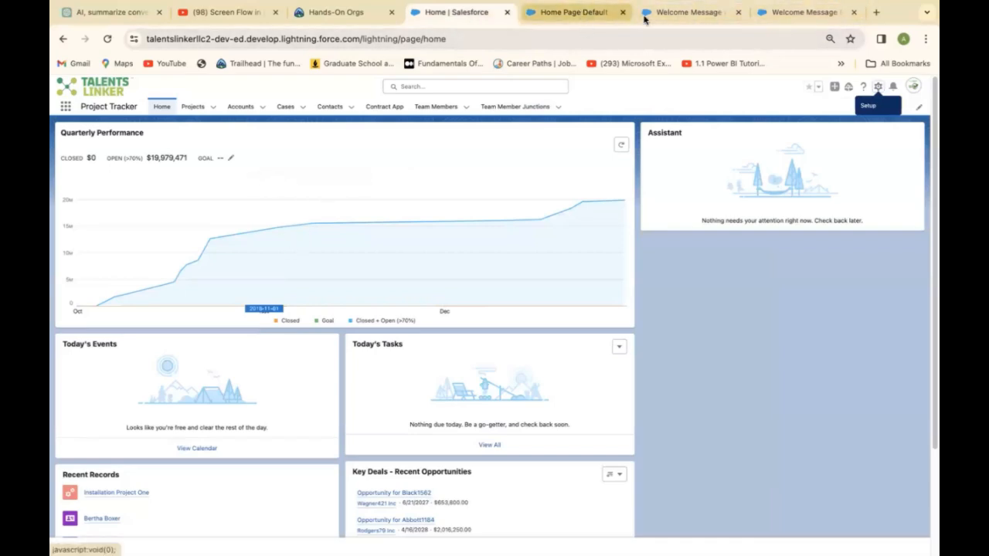
pyautogui.click(578, 18)
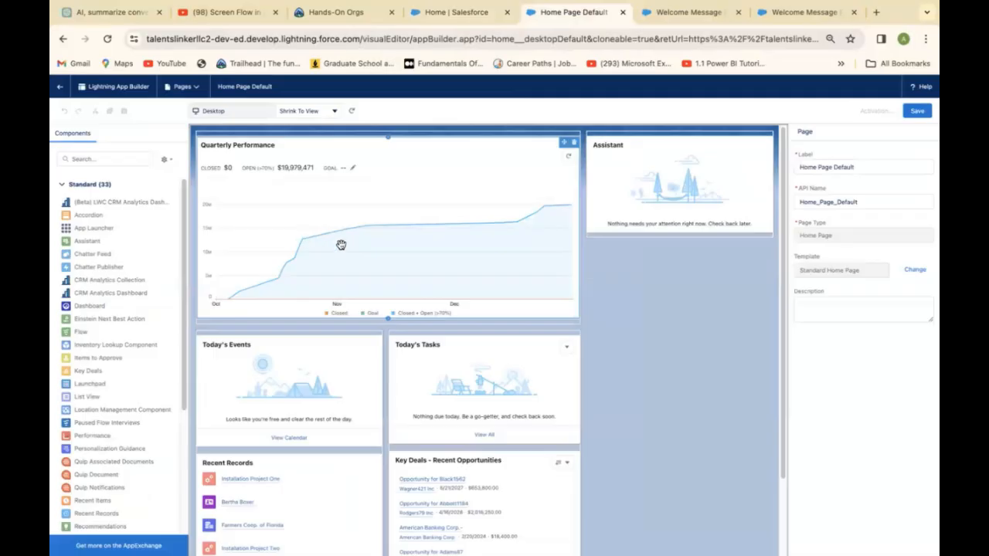
pyautogui.click(472, 16)
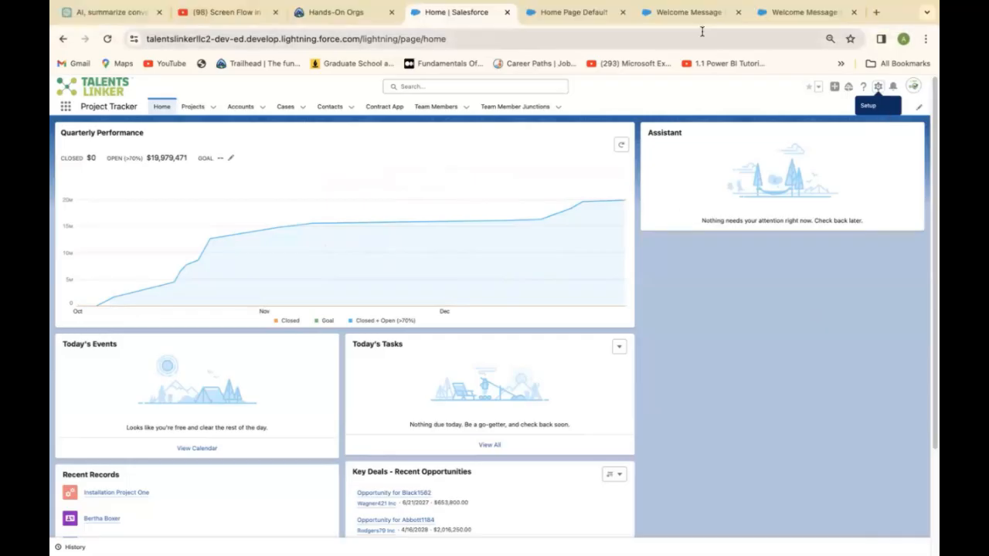
pyautogui.click(687, 13)
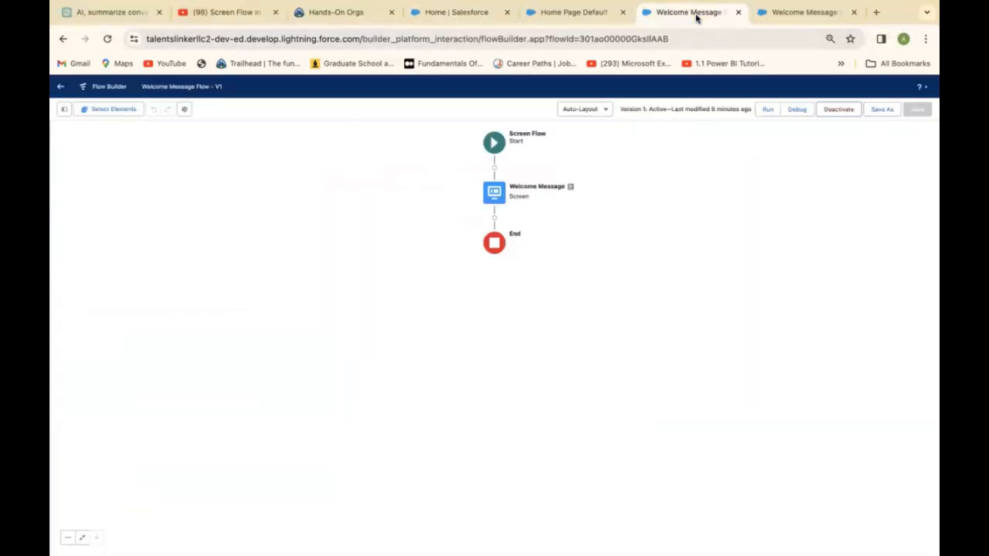
pyautogui.click(792, 16)
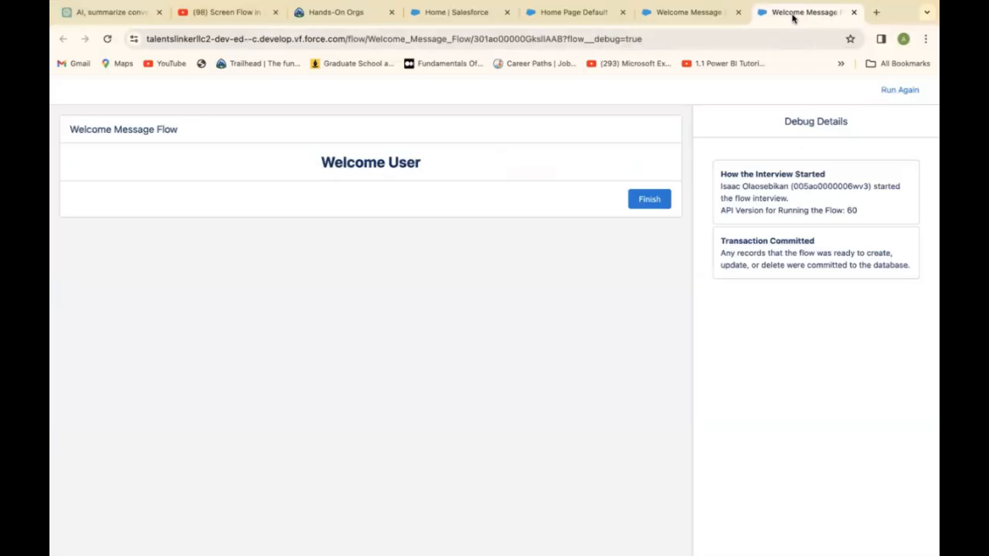
pyautogui.click(689, 12)
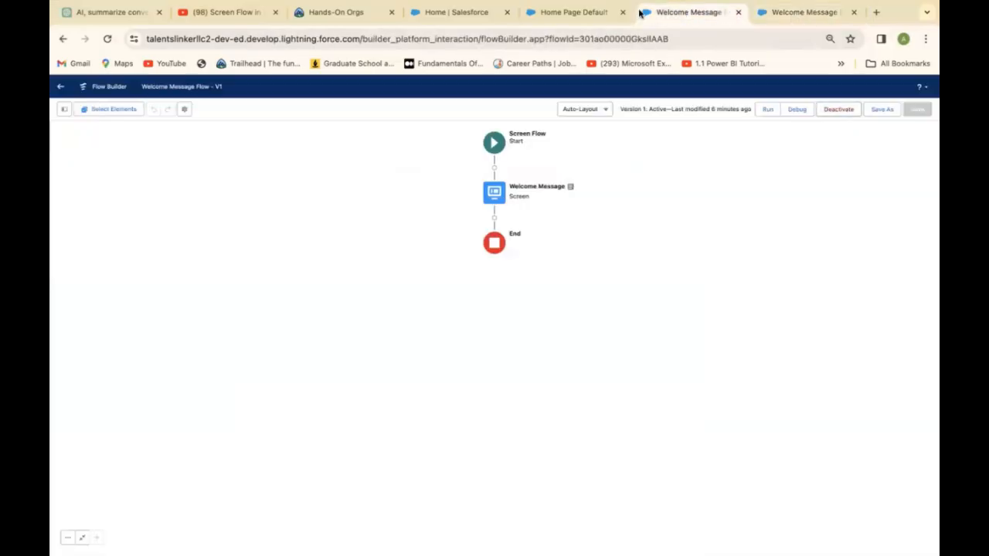
pyautogui.click(573, 13)
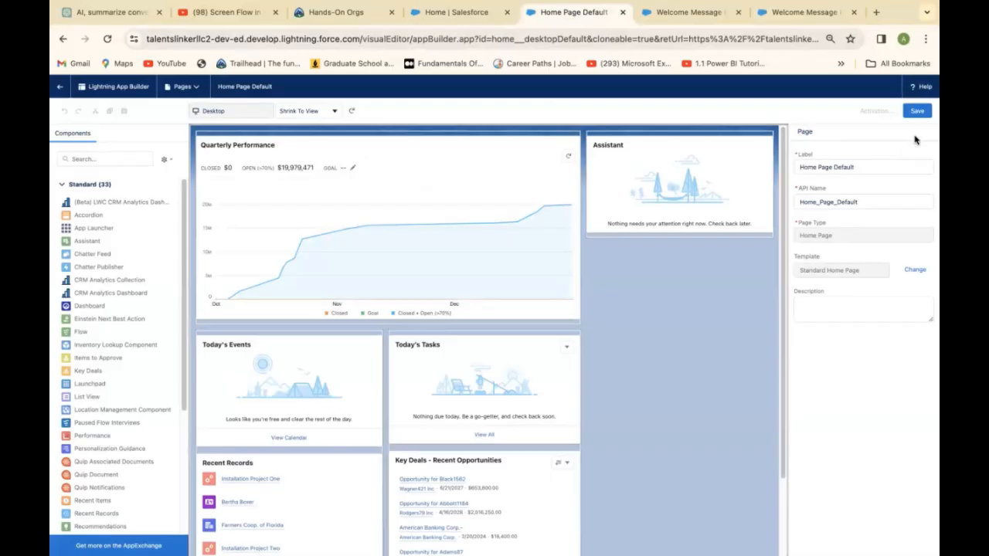
# Step: Search the components for Flow and add the Flow component above Quarterly Performance on the home page
pyautogui.click(105, 157)
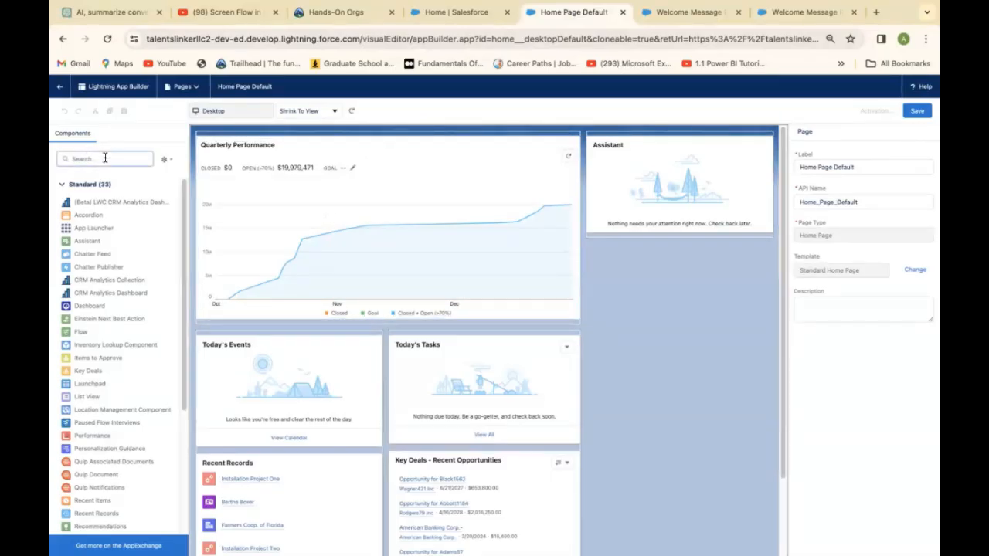
pyautogui.write('FO')
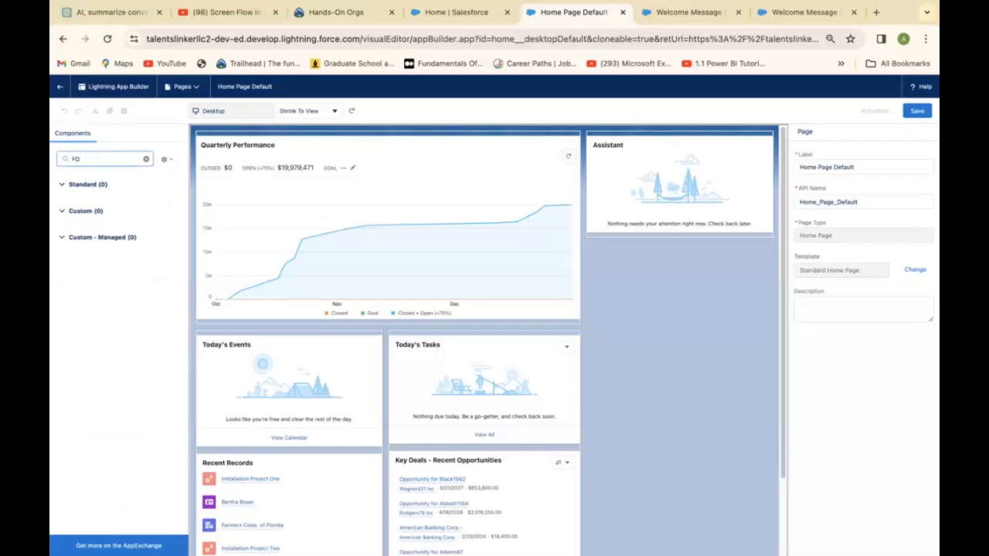
pyautogui.press('BackSpace')
pyautogui.write('low')
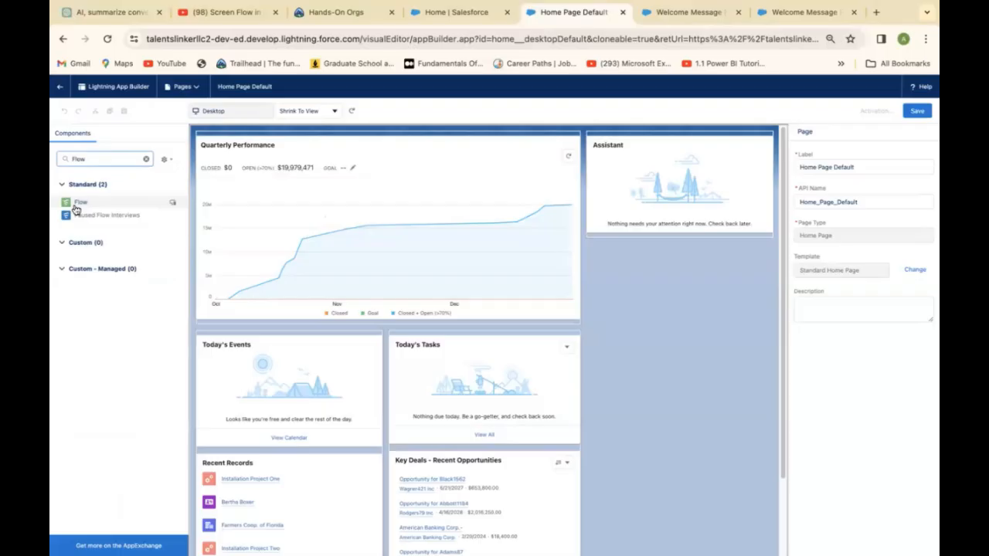
pyautogui.moveTo(74, 207); pyautogui.dragTo(249, 133)
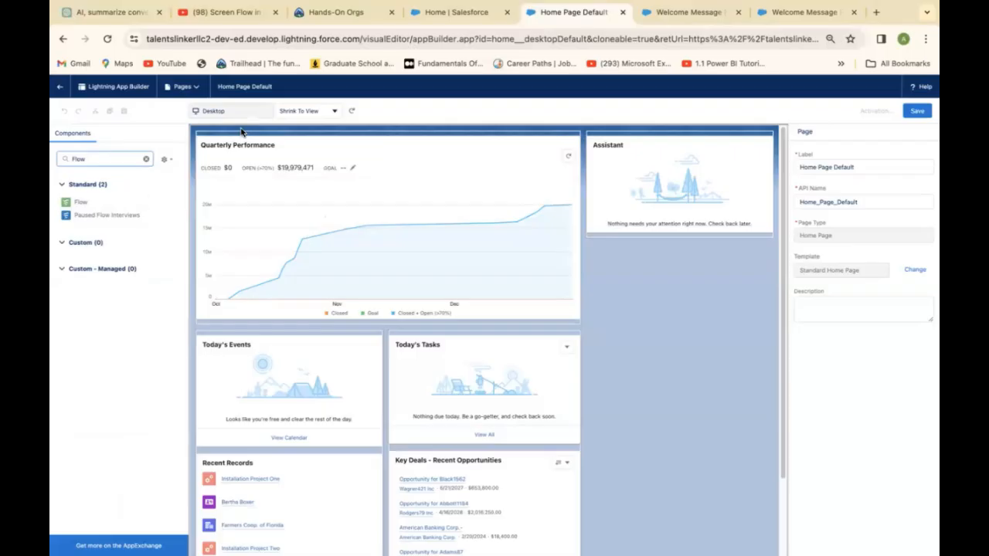
pyautogui.moveTo(75, 202); pyautogui.dragTo(267, 129)
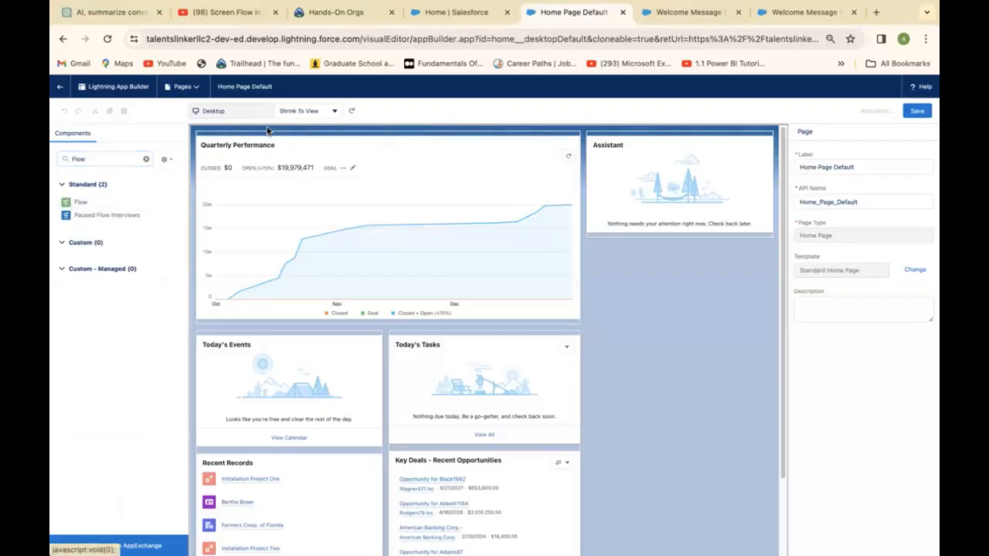
pyautogui.moveTo(73, 202); pyautogui.dragTo(267, 139)
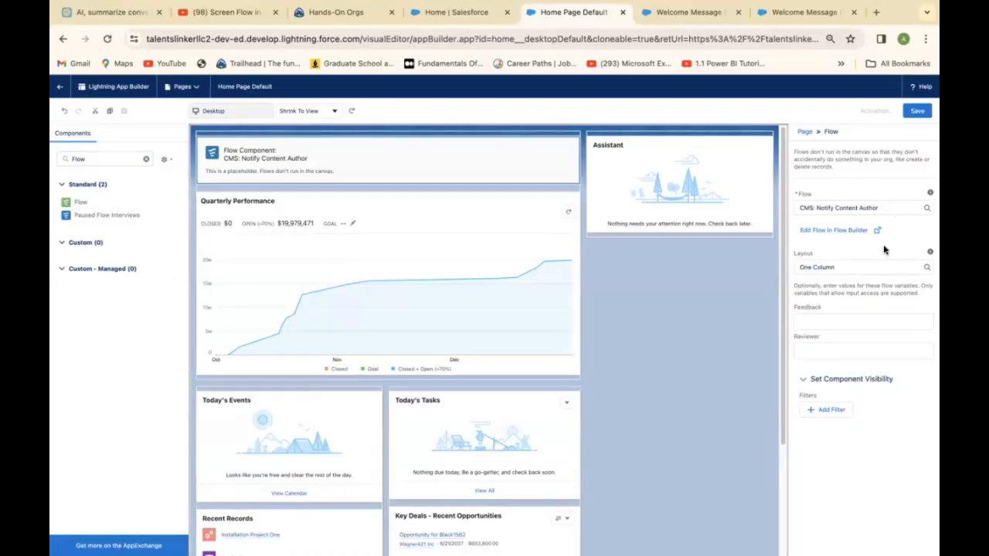
# Step: Set the Flow component to run Welcome Message Flow and save the home page
pyautogui.click(890, 209)
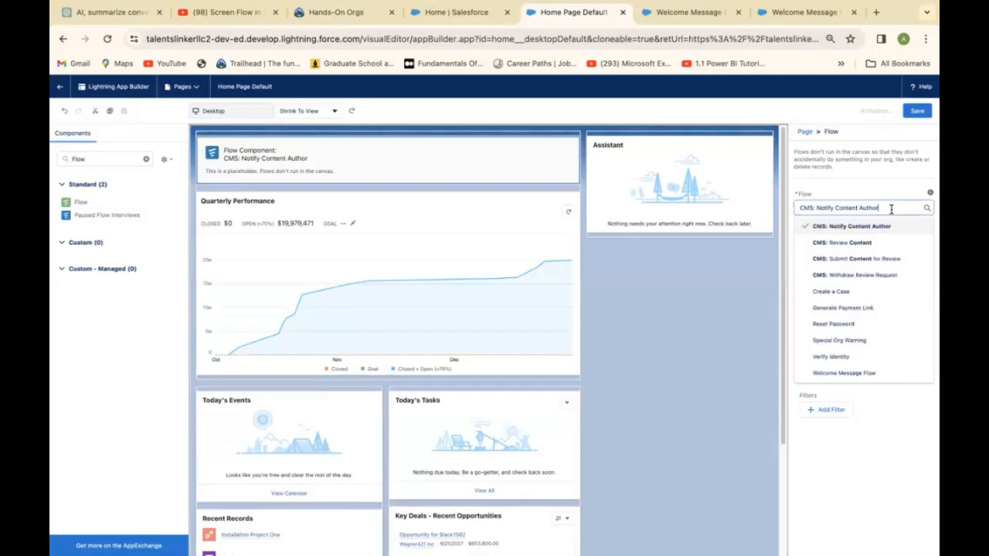
pyautogui.click(852, 373)
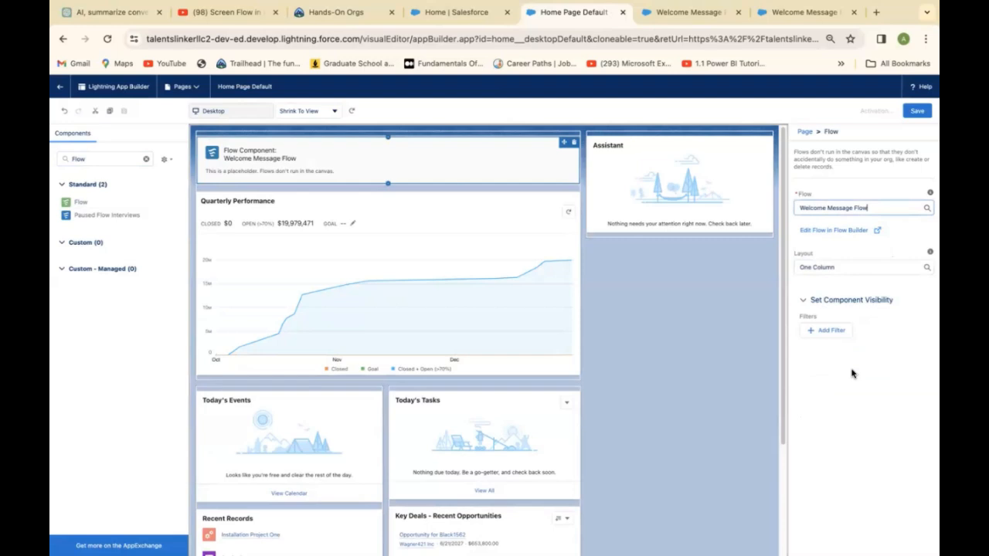
pyautogui.click(916, 111)
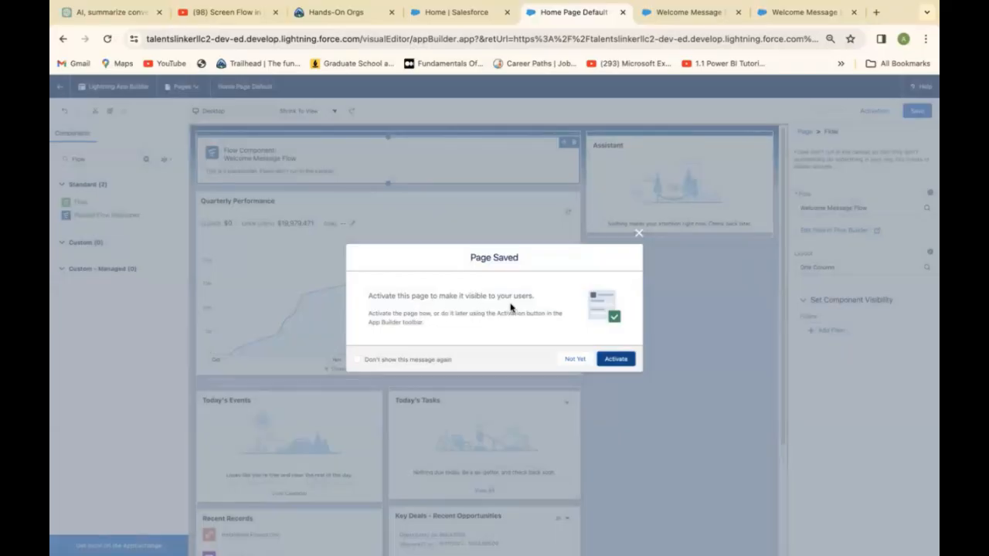
# Step: Activate Home Page Default as the org default, then save the page and leave the page editor
pyautogui.click(613, 362)
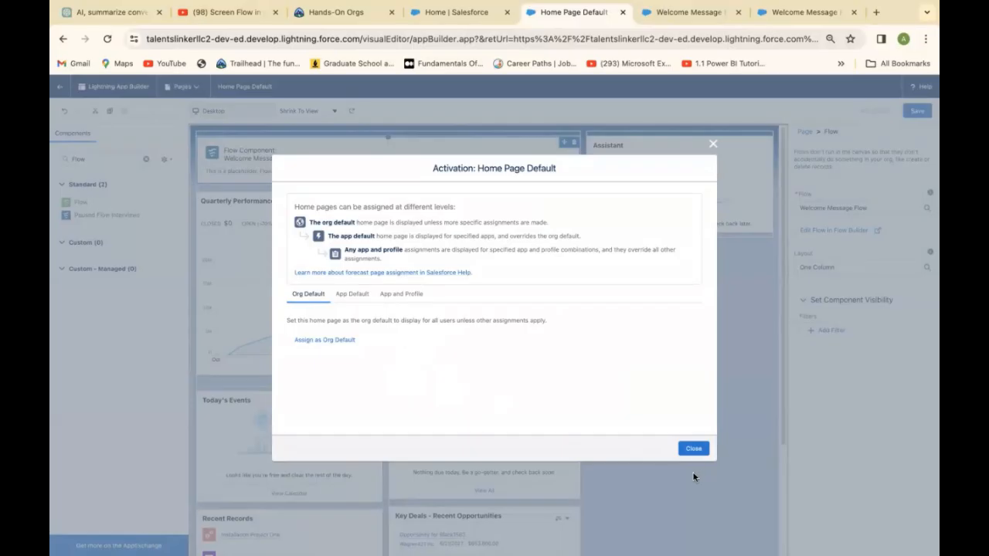
pyautogui.click(316, 343)
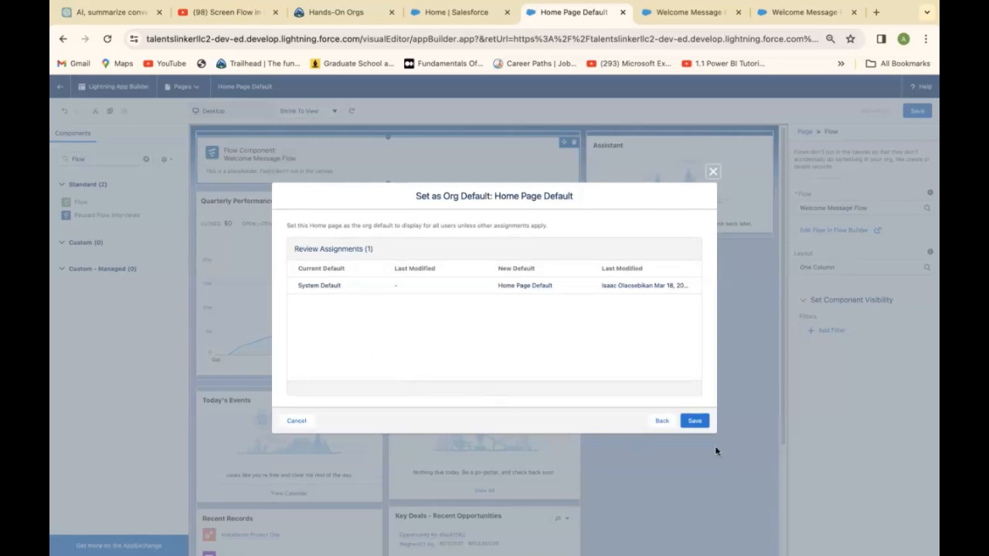
pyautogui.click(693, 420)
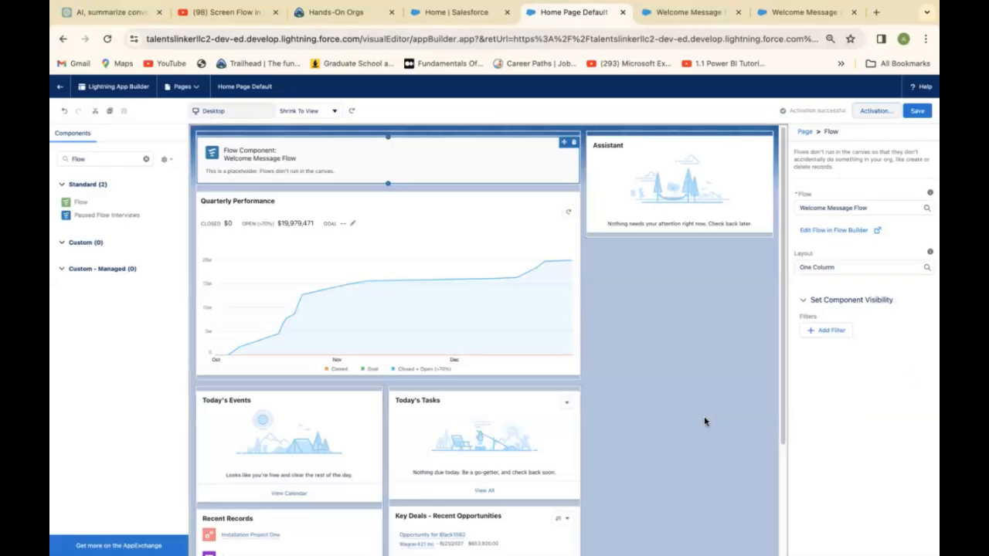
pyautogui.click(913, 115)
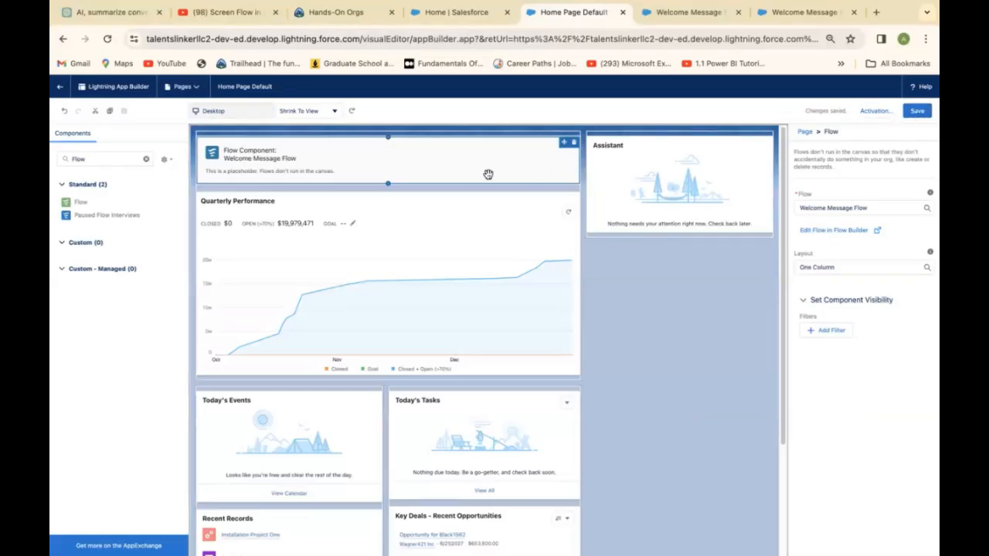
pyautogui.click(61, 93)
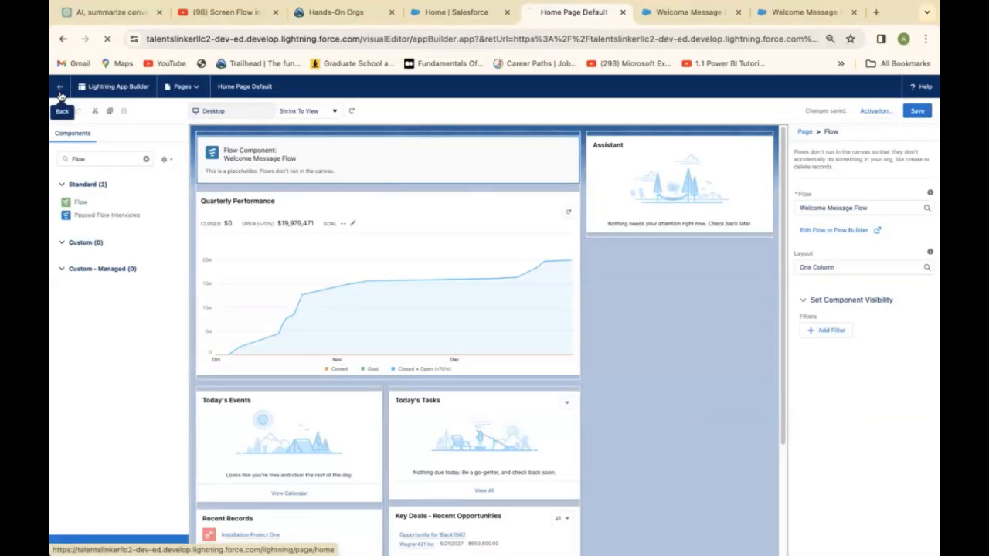